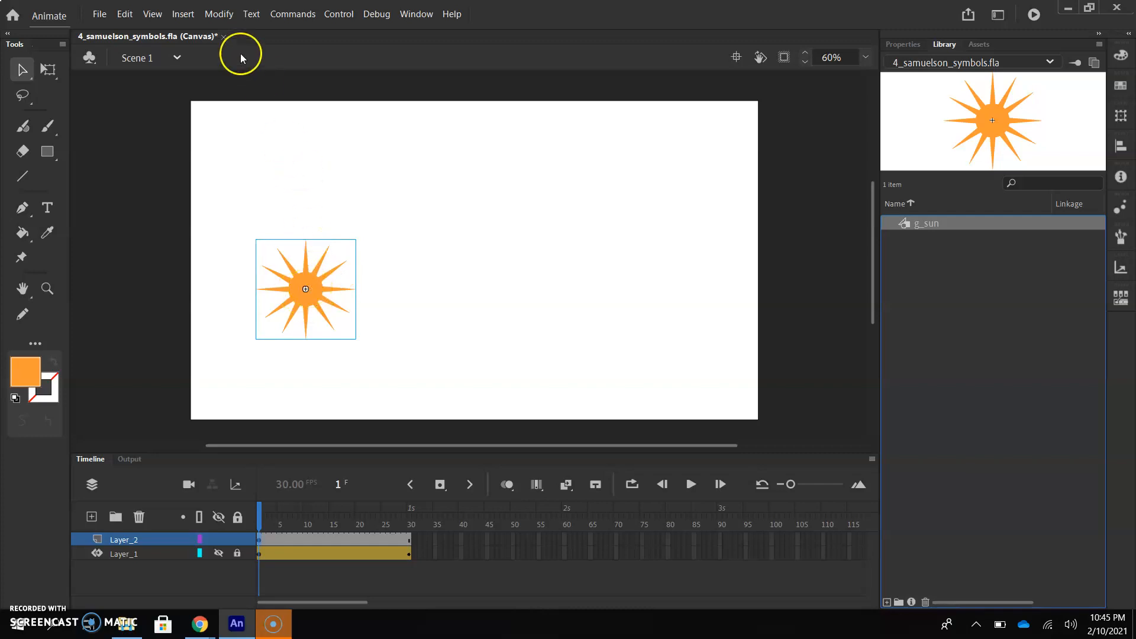
Convert the selected sun graphic into a Movie Clip symbol named mc_rotating sun
left_click(230, 15)
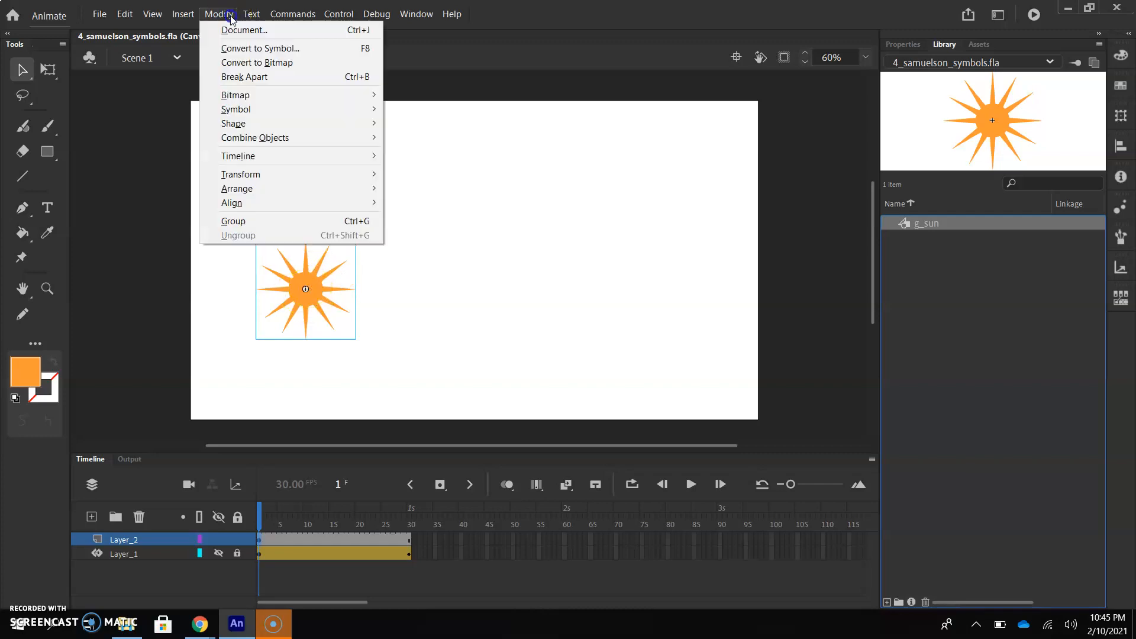
left_click(253, 48)
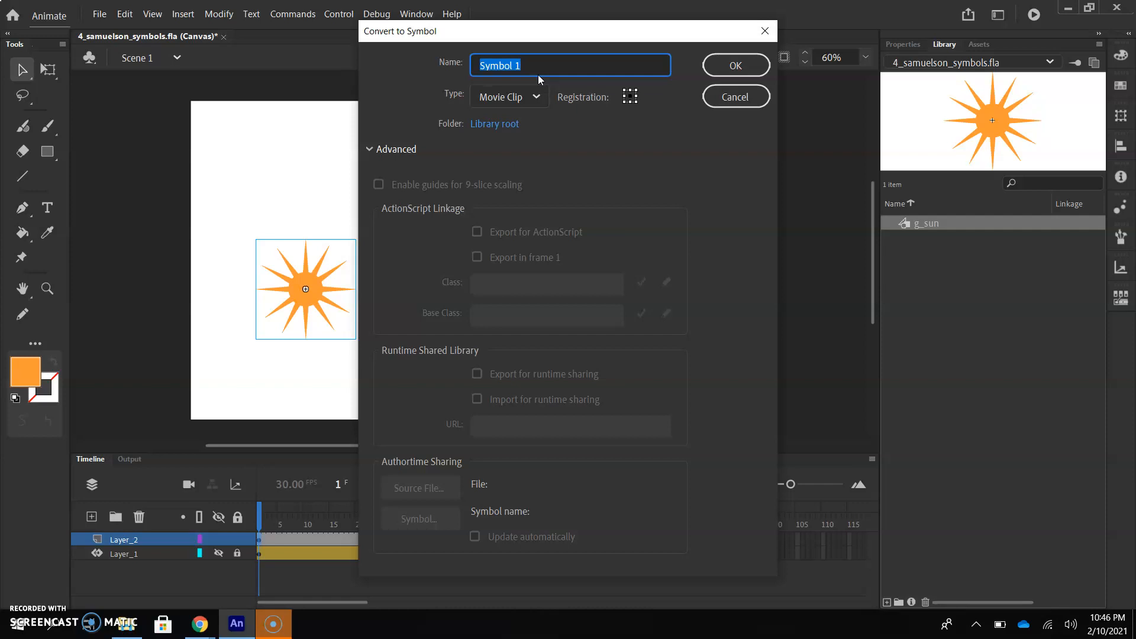
type("mc_sun")
key("BackSpace")
key("BackSpace")
key("BackSpace")
type("rotating su")
key("BackSpace")
key("BackSpace")
type("sun")
left_click(538, 96)
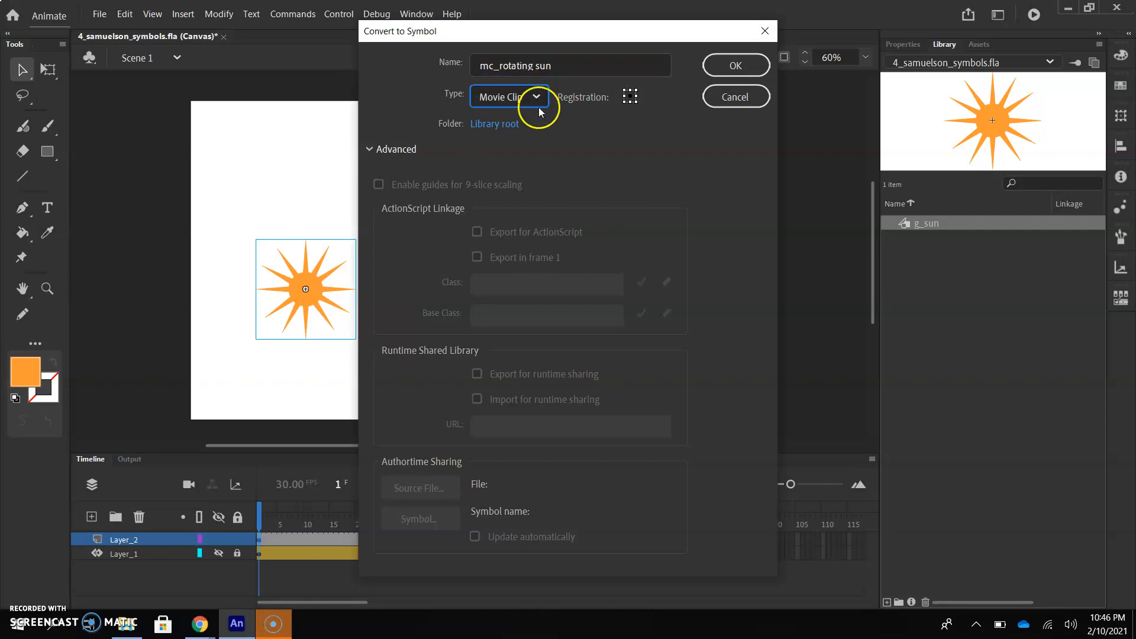
left_click(744, 68)
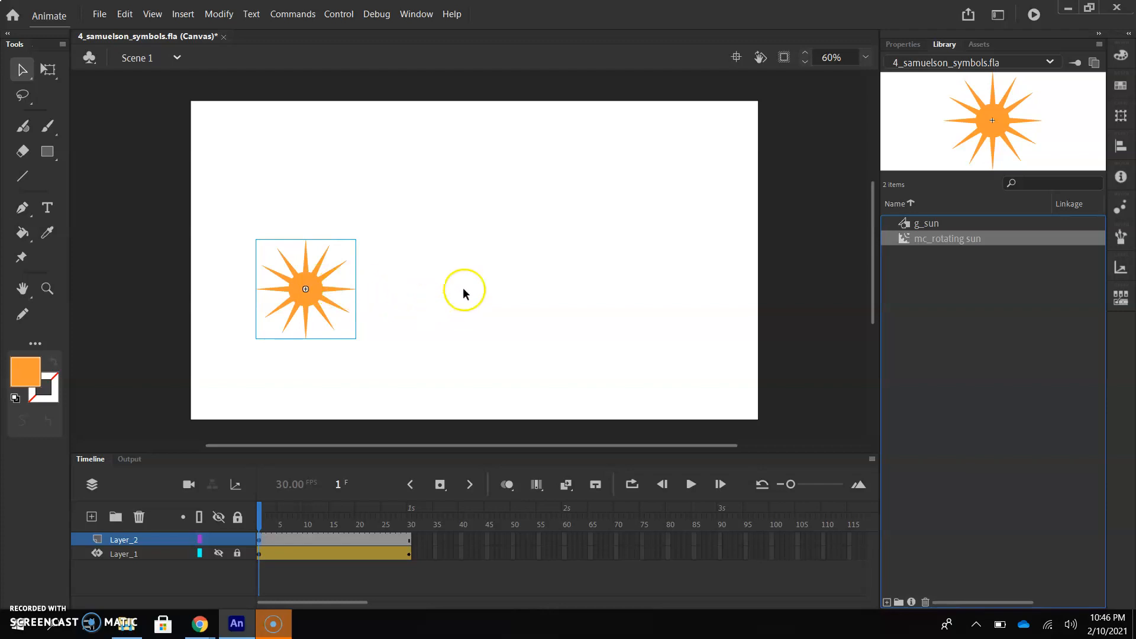
double_click(922, 240)
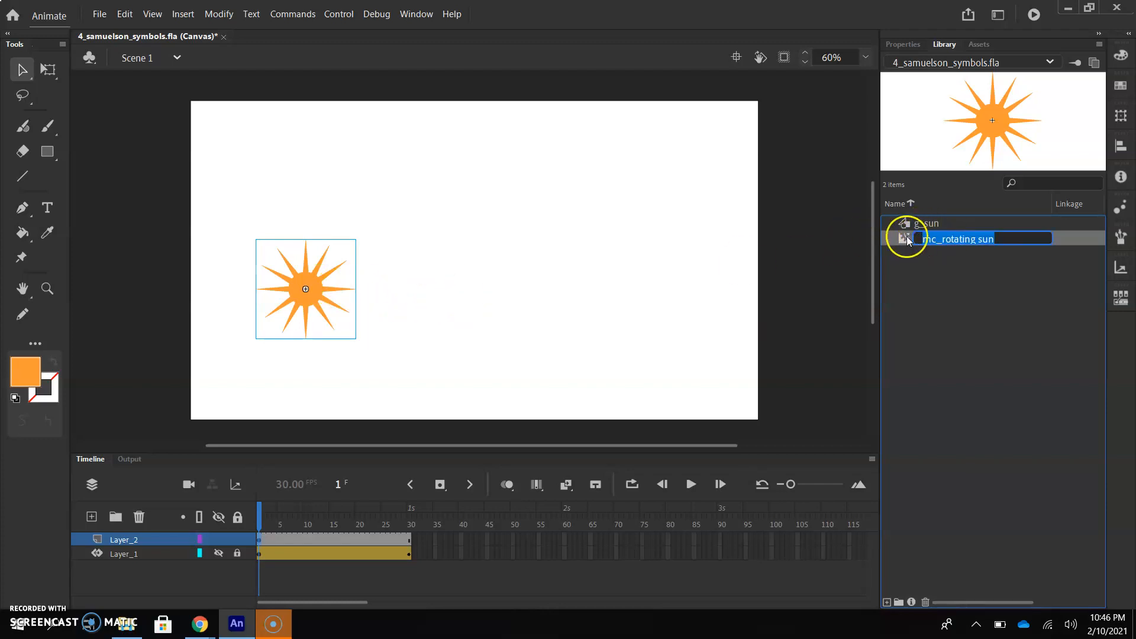
left_click(904, 240)
double_click(904, 240)
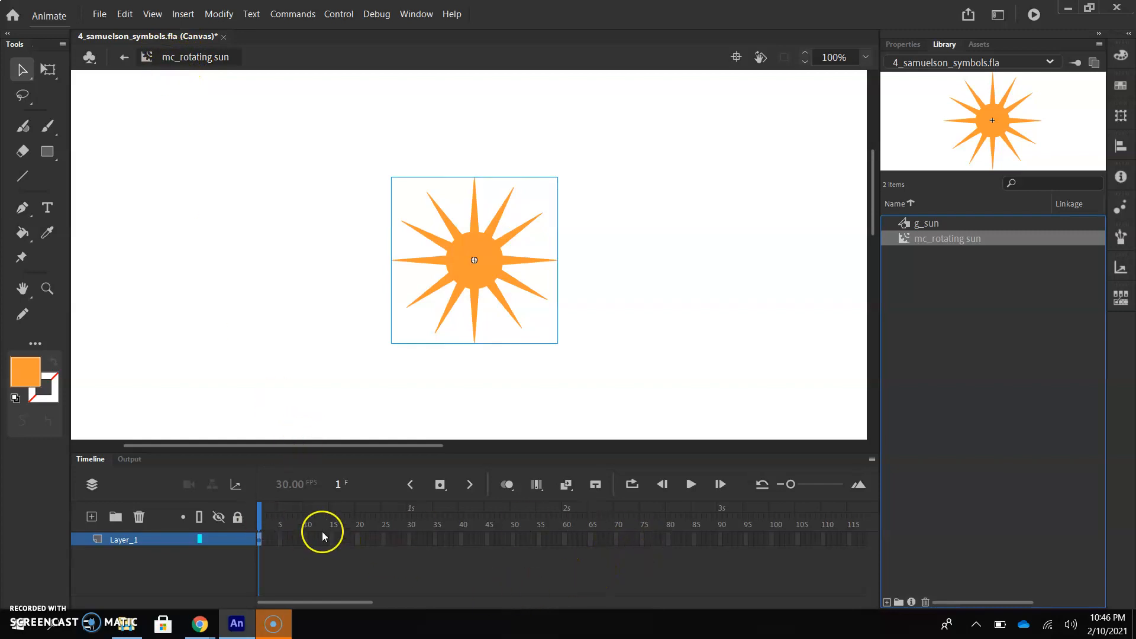
left_click(125, 57)
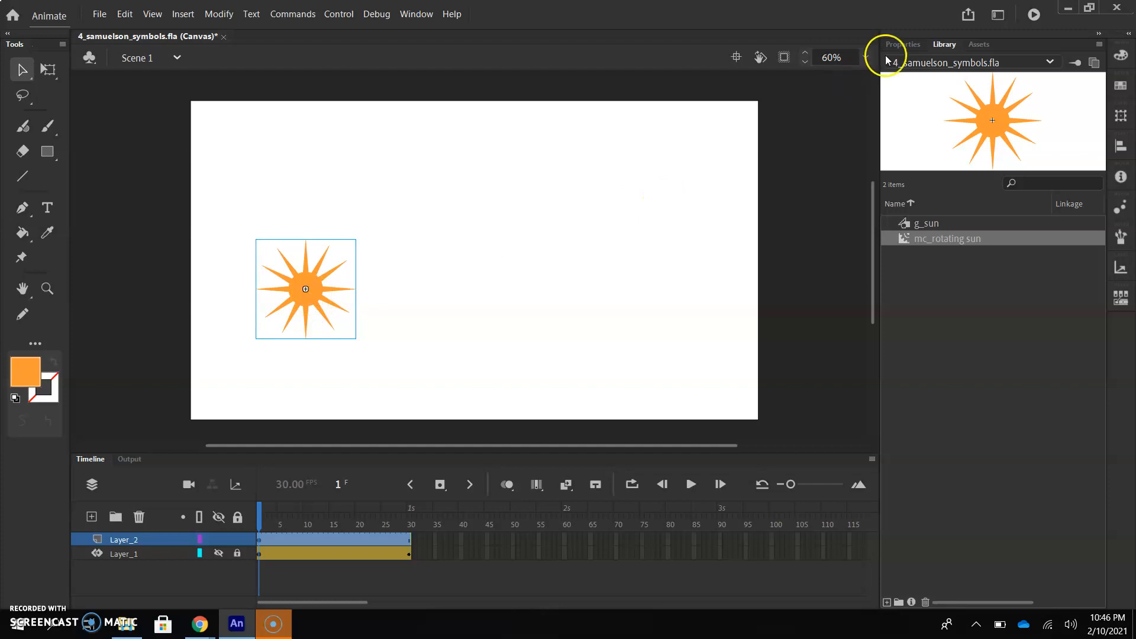
Open the mc_rotating sun instance for editing and create a motion tween on the sun graphic inside it
left_click(903, 45)
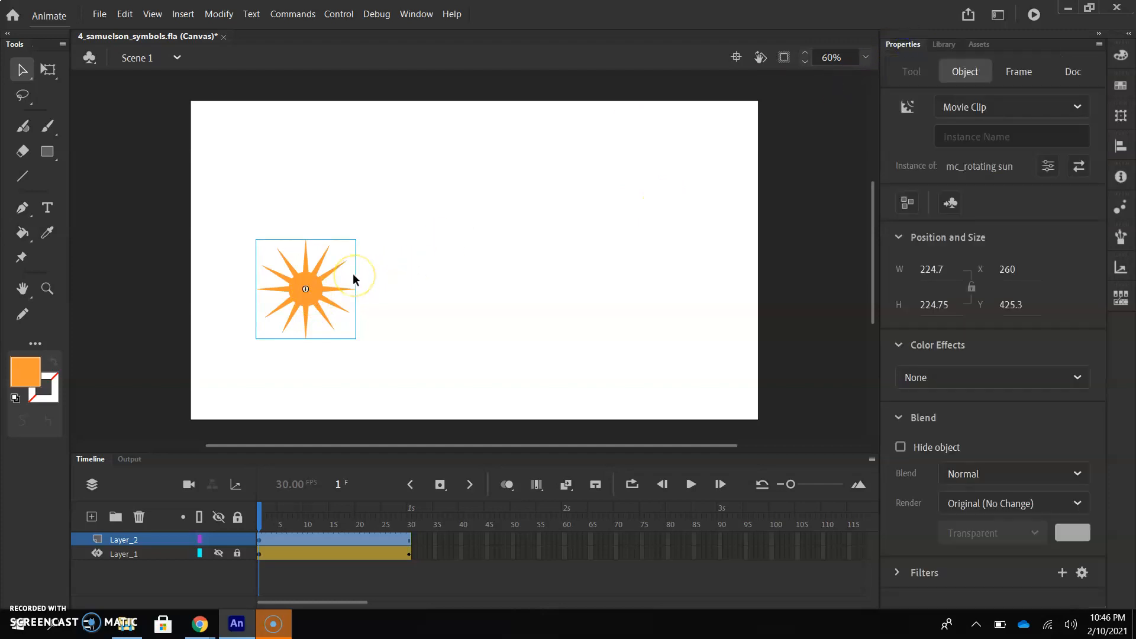
double_click(322, 290)
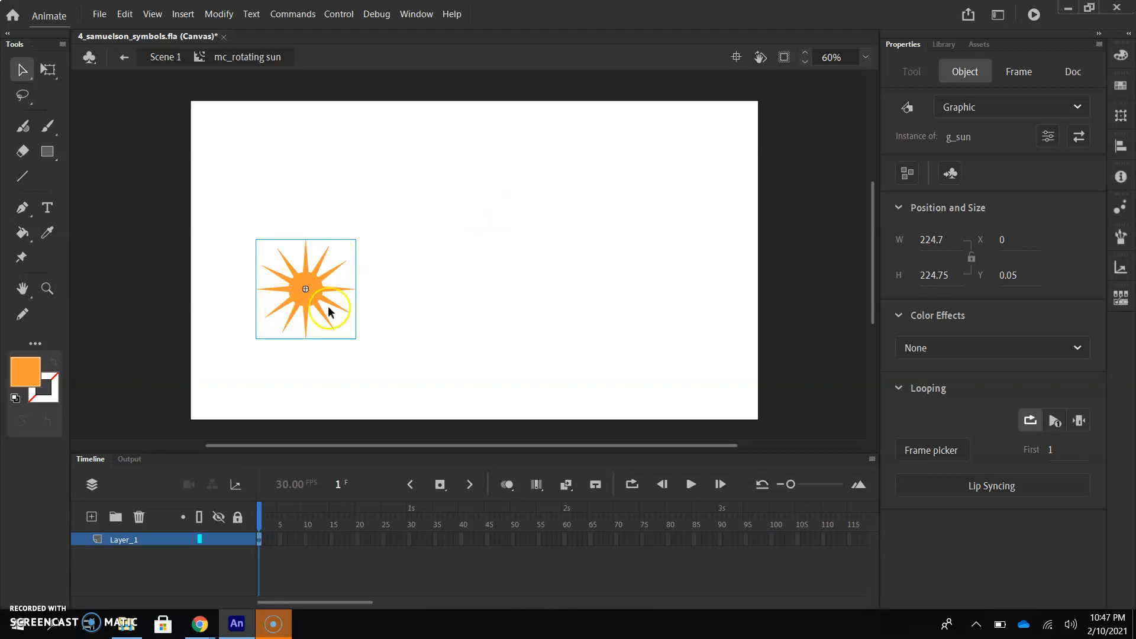
right_click(309, 296)
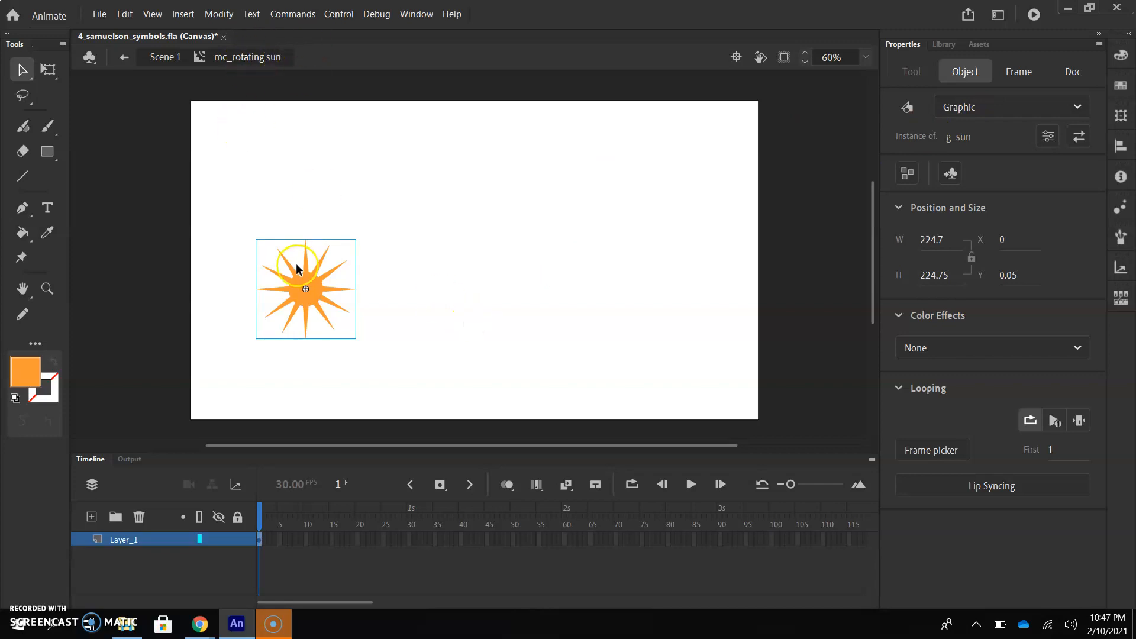
right_click(315, 292)
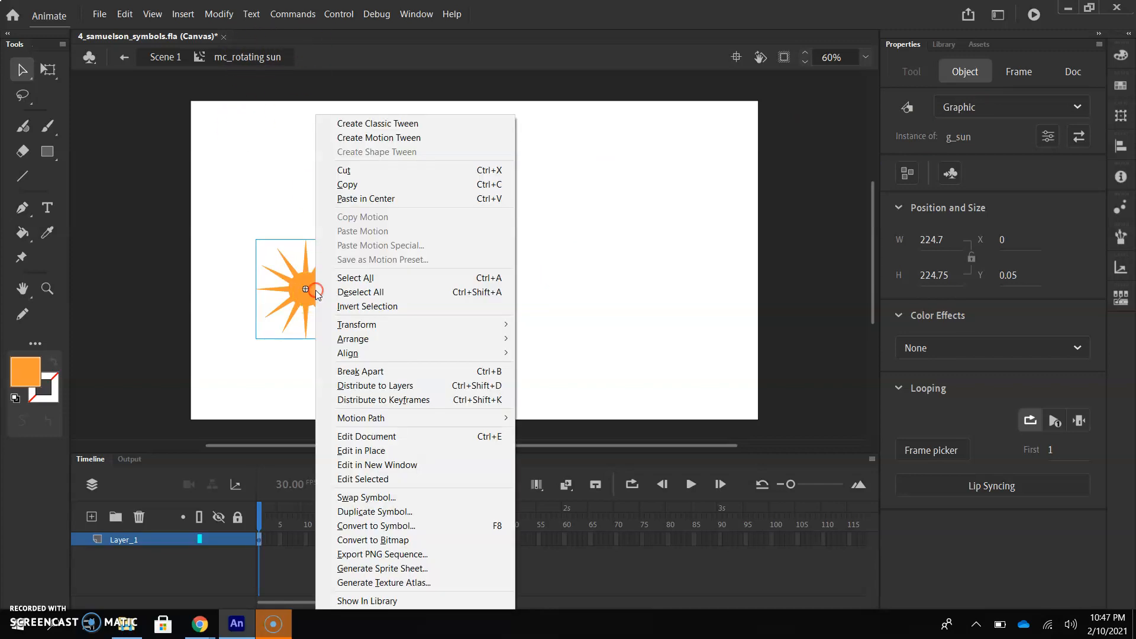
left_click(384, 140)
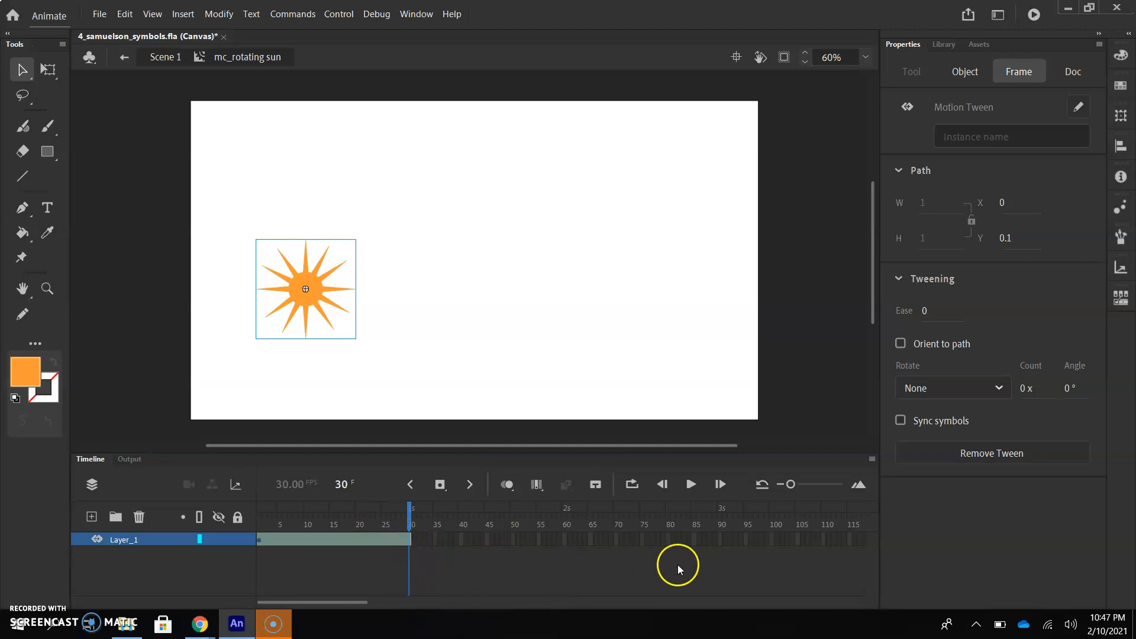
Extend the sun's motion tween inside the movie clip to frame 90
left_click(720, 540)
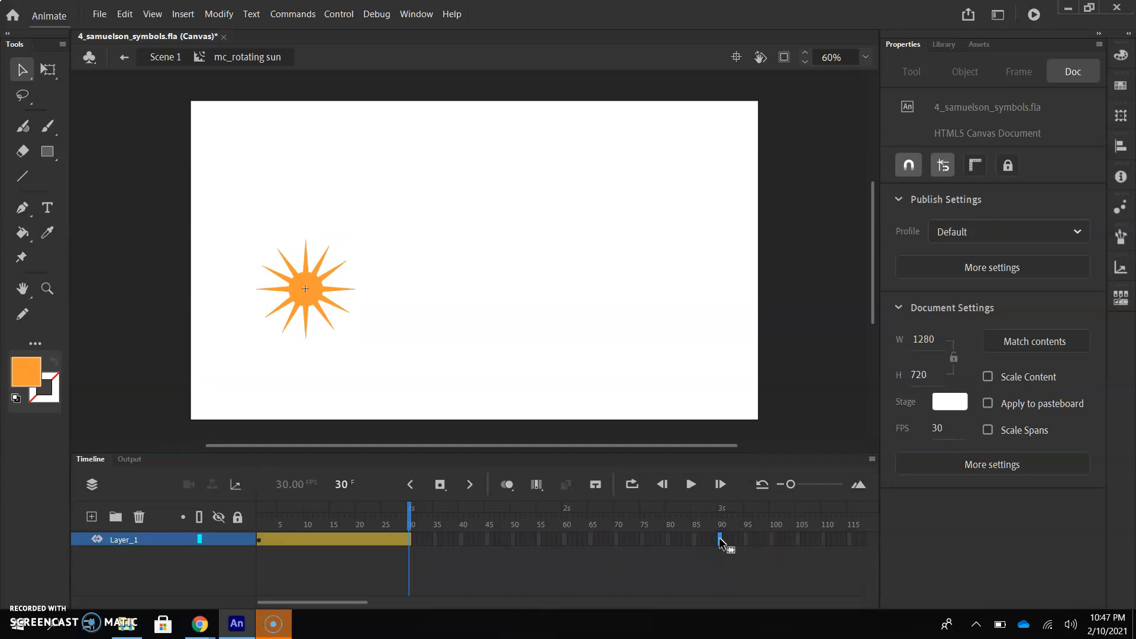
right_click(719, 537)
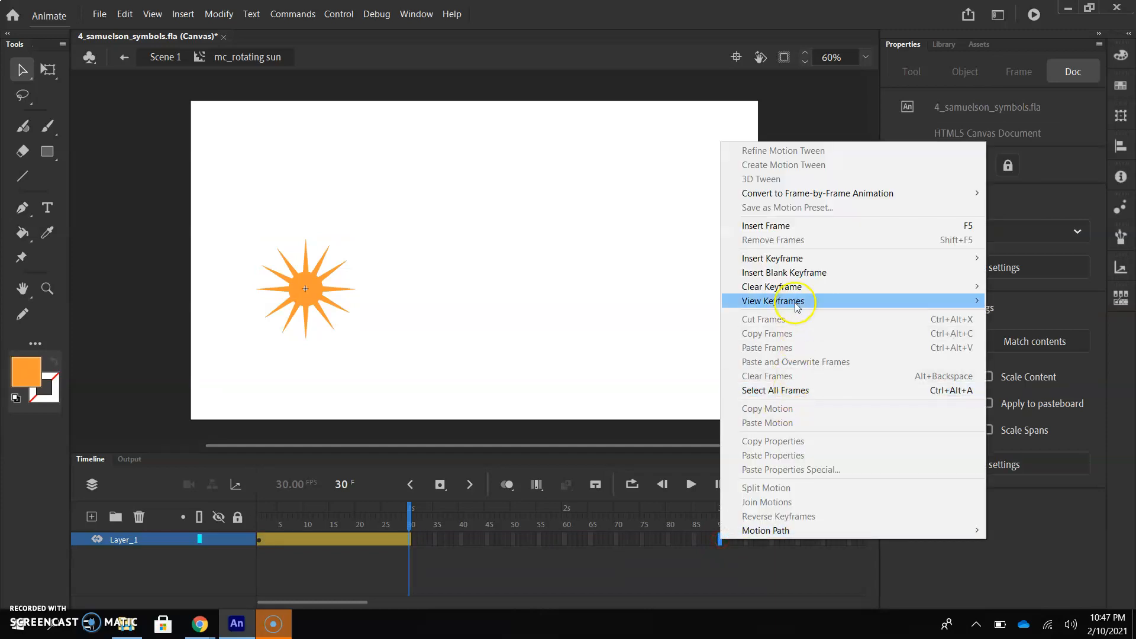
left_click(790, 228)
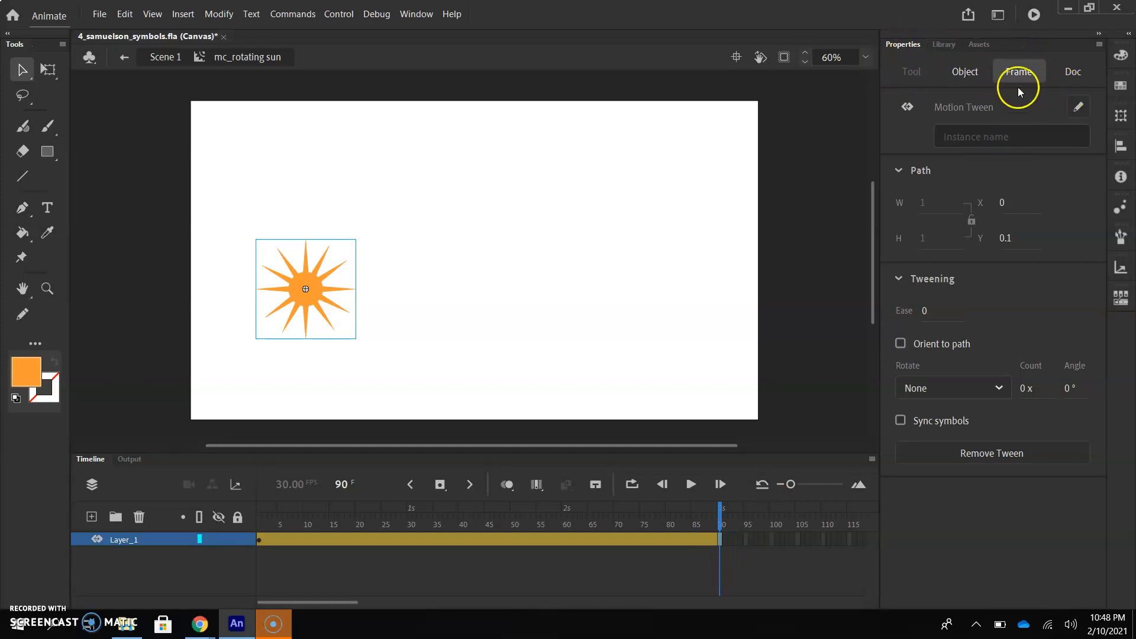
Set the tween's rotation to Clockwise and preview it from the first frame
left_click(926, 388)
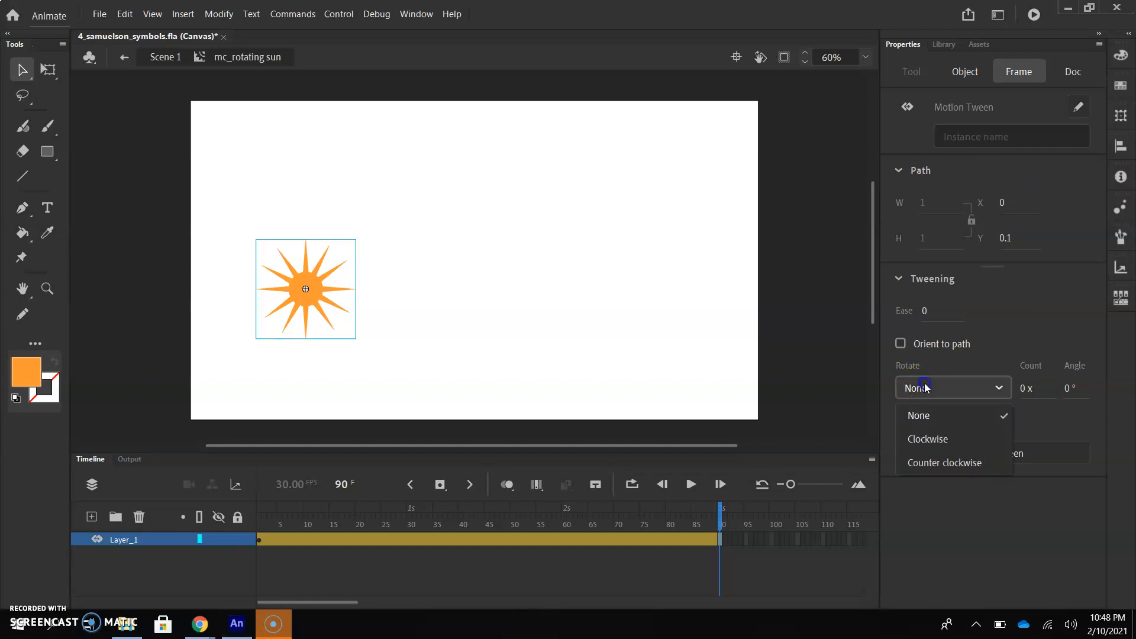
left_click(927, 439)
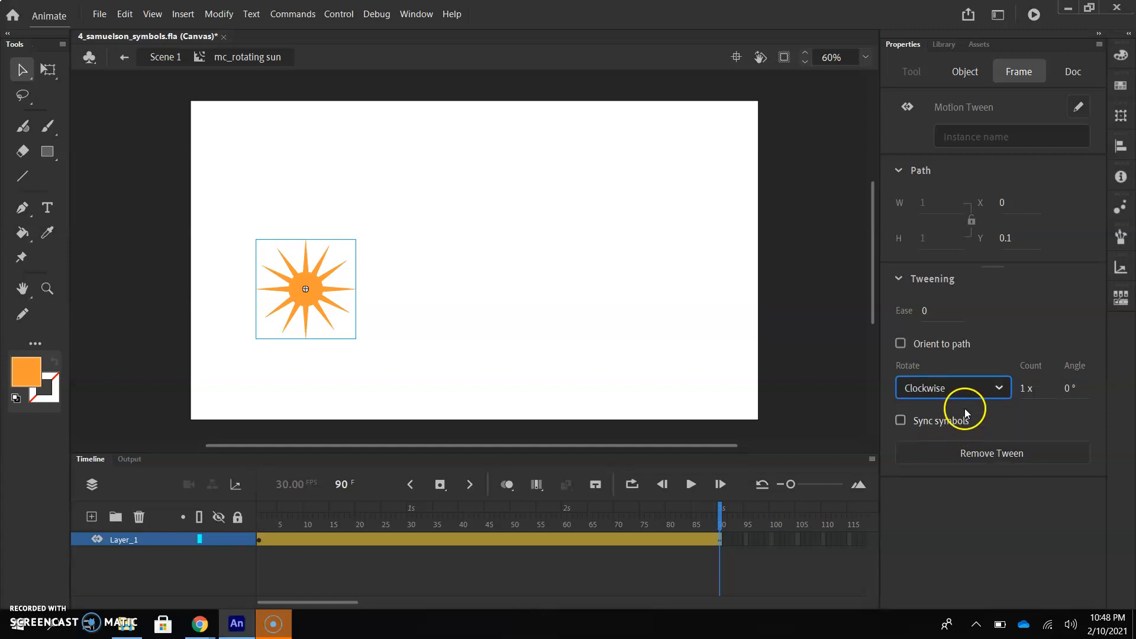
left_click_drag(720, 516, 258, 512)
left_click(696, 485)
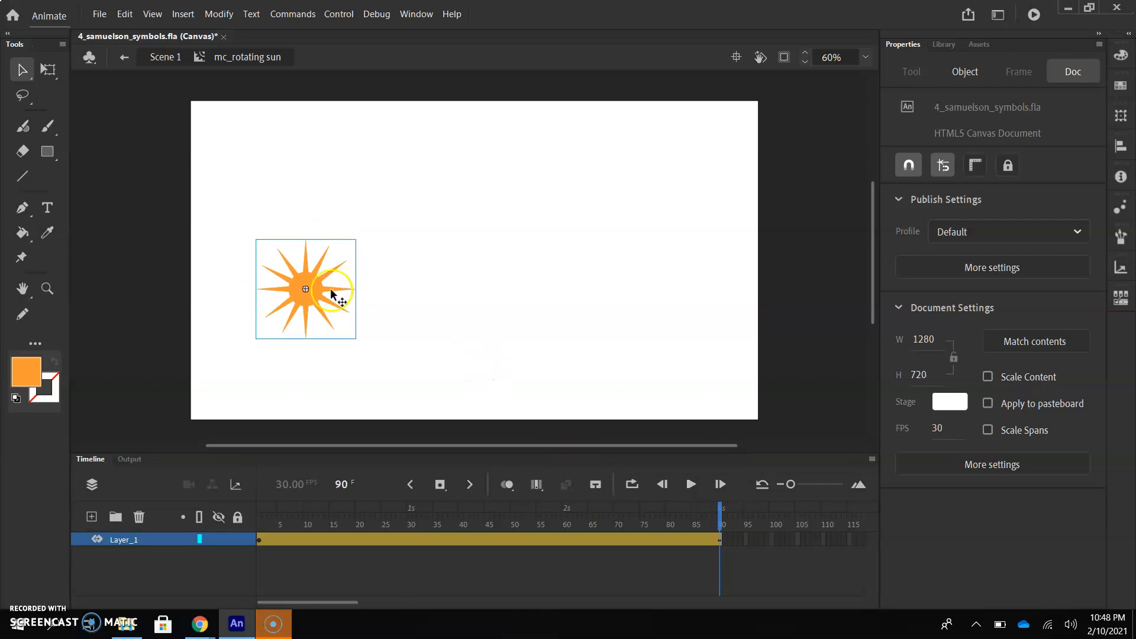
Return to Scene 1, lock Layer_1, and play the main timeline
left_click(167, 57)
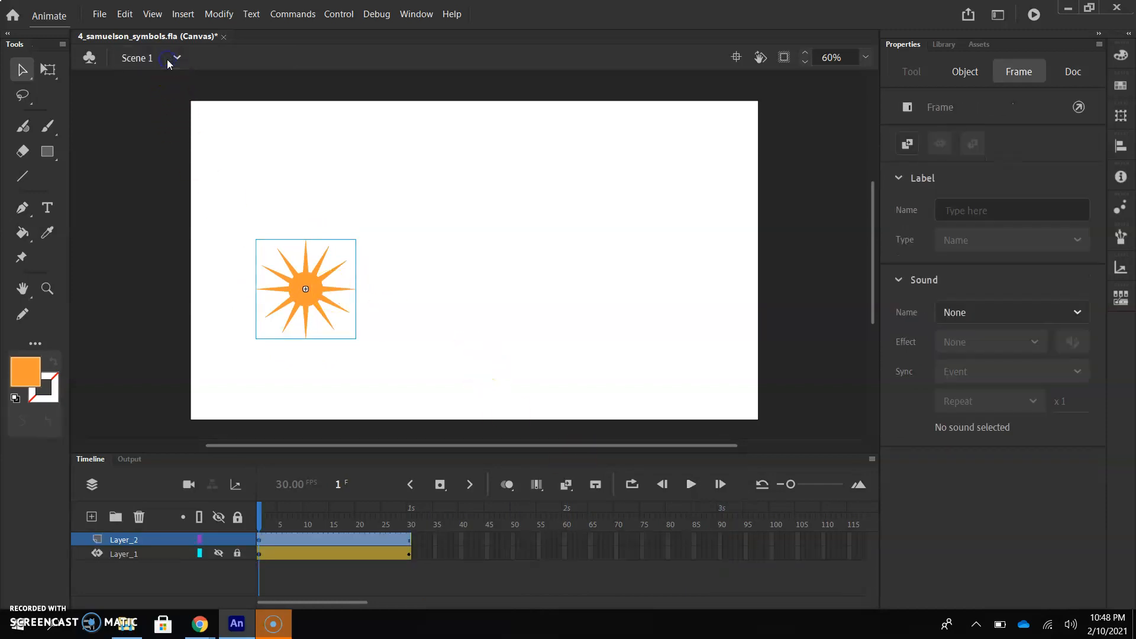
left_click(355, 470)
left_click(237, 554)
left_click(689, 484)
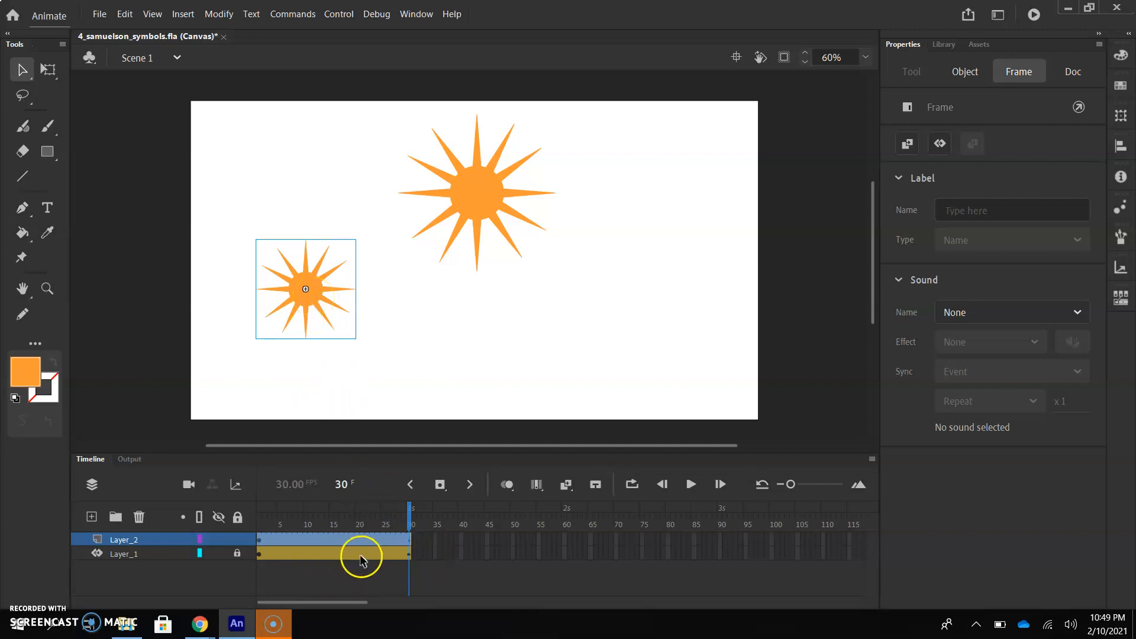
Test the movie in the browser
left_click(336, 15)
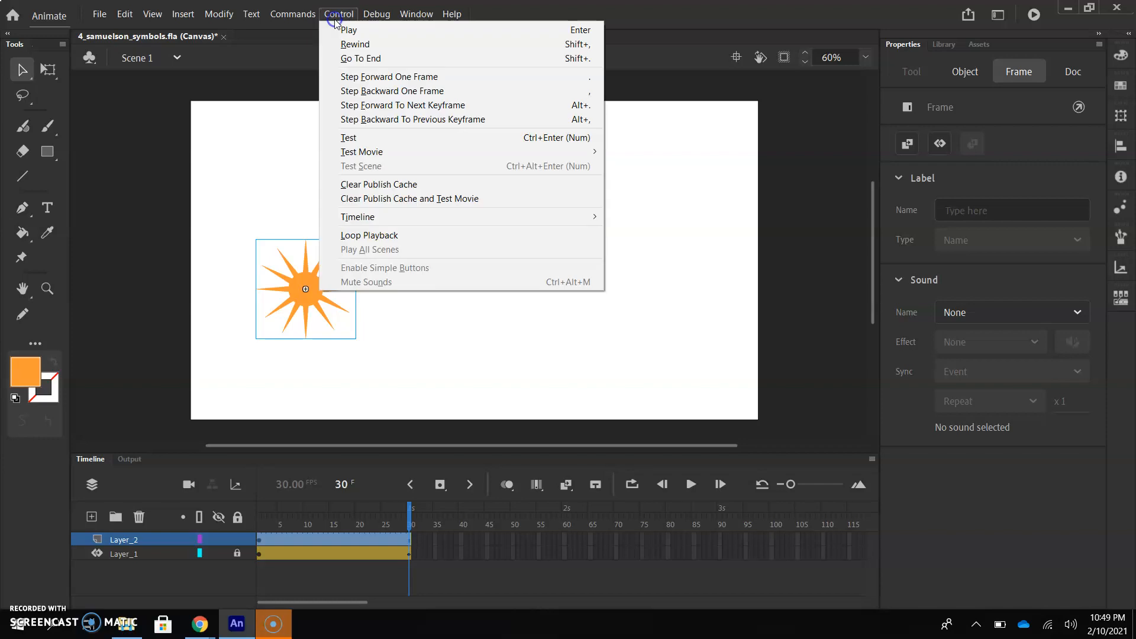
left_click(386, 153)
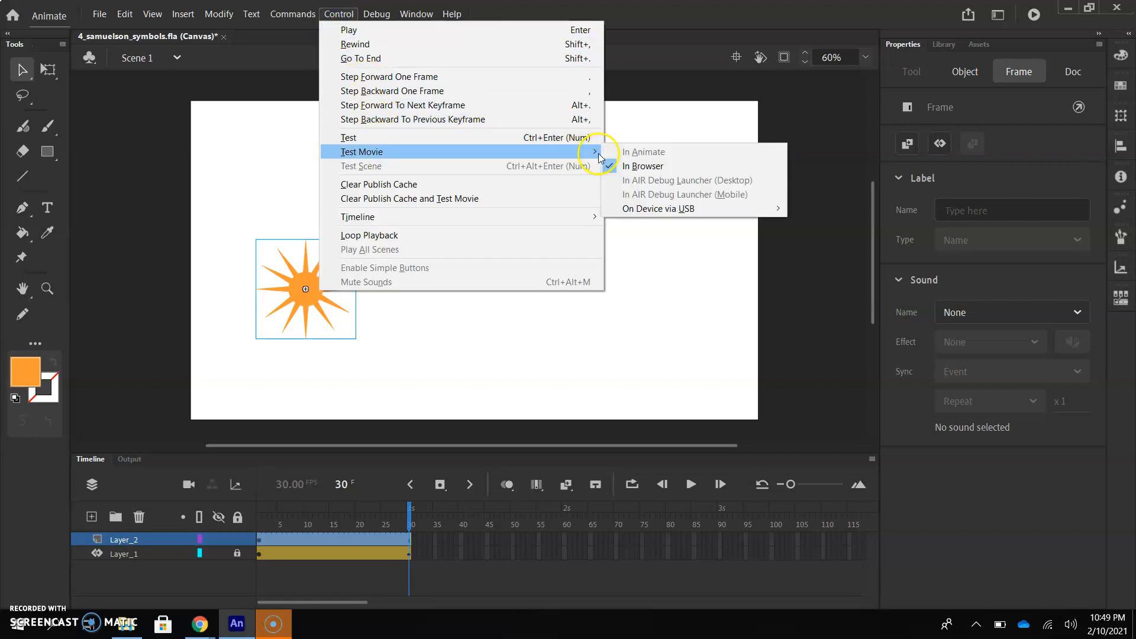
left_click(630, 167)
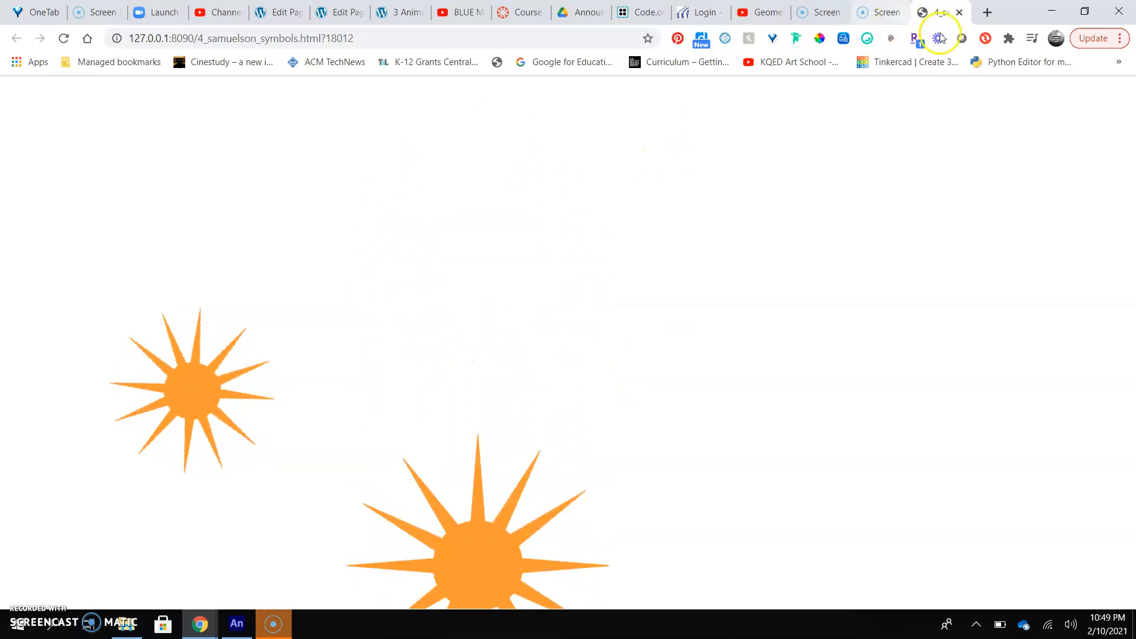
Close the browser test and return to the Timeline panel
left_click(959, 12)
left_click(1052, 11)
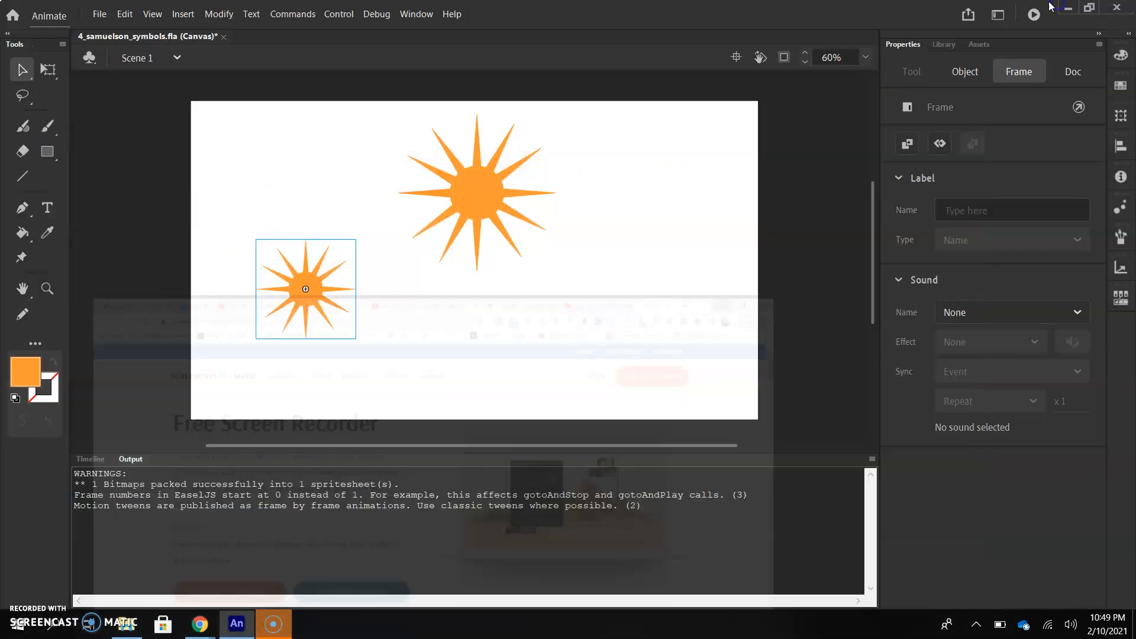
left_click(90, 460)
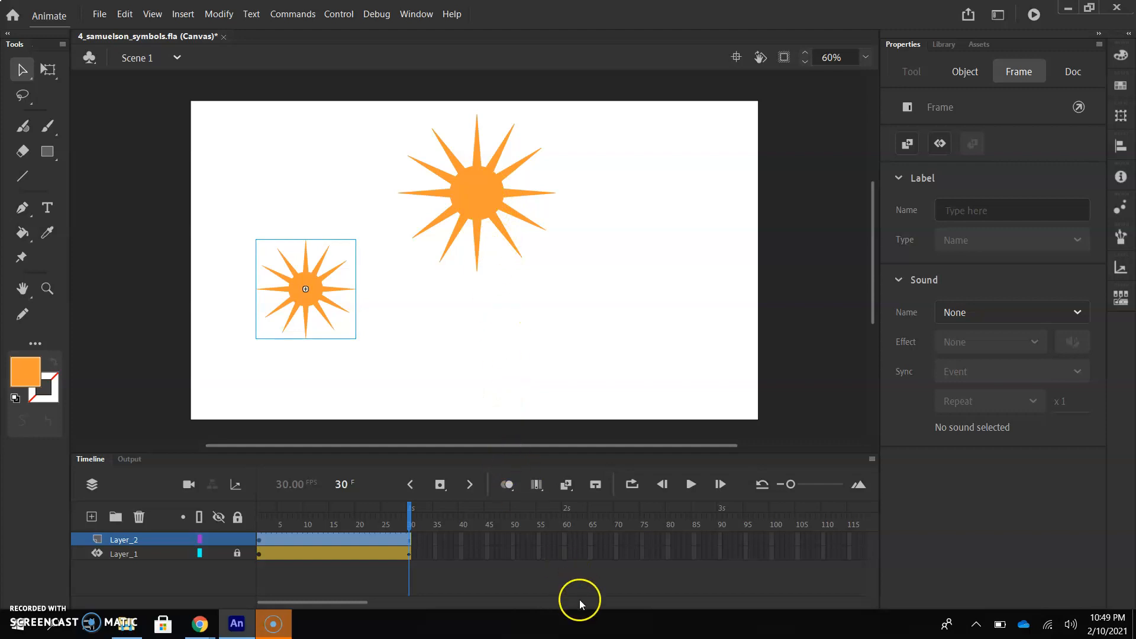
Extend Layer_2 to frame 60 by inserting a frame
left_click(565, 541)
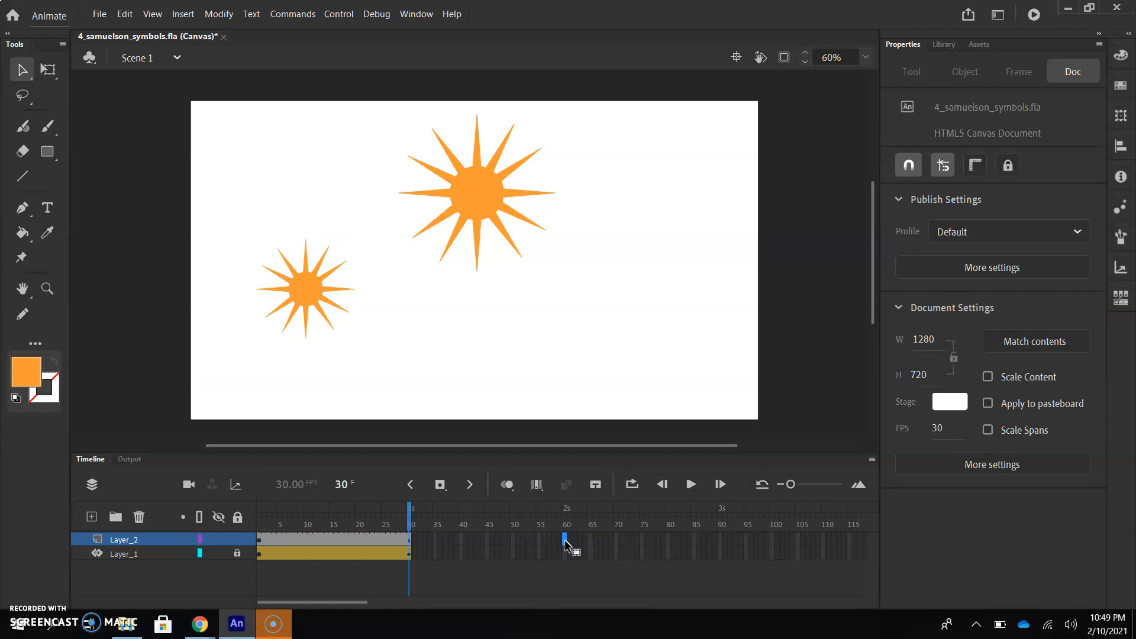
right_click(565, 541)
left_click(634, 233)
At frame 1, move the rotating sun instance above the stage's upper edge
left_click(261, 525)
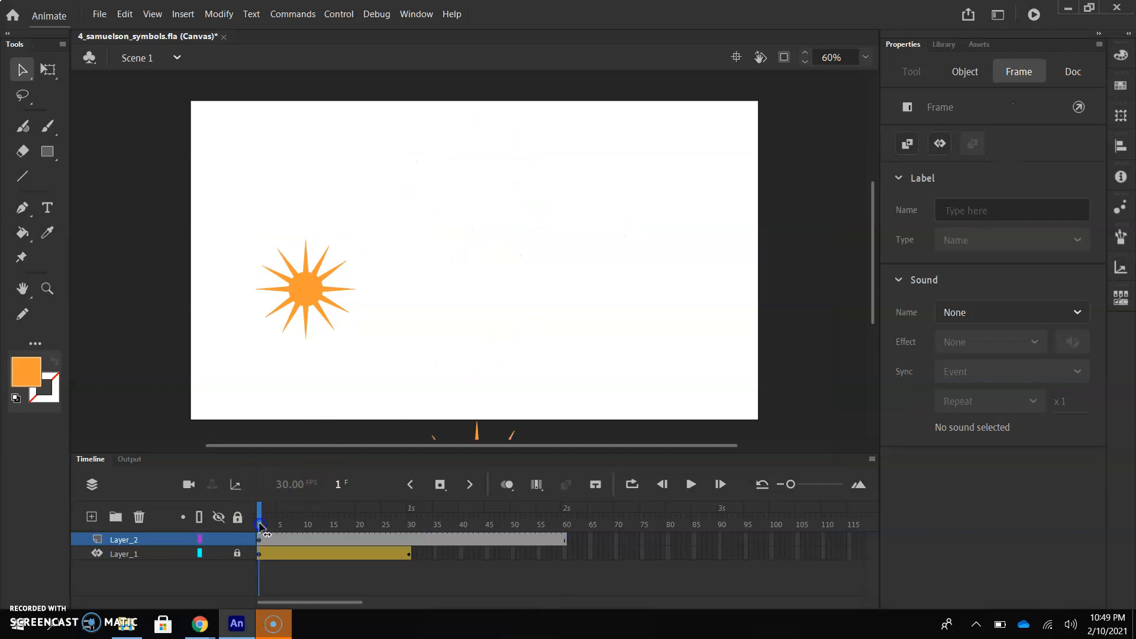
left_click(267, 321)
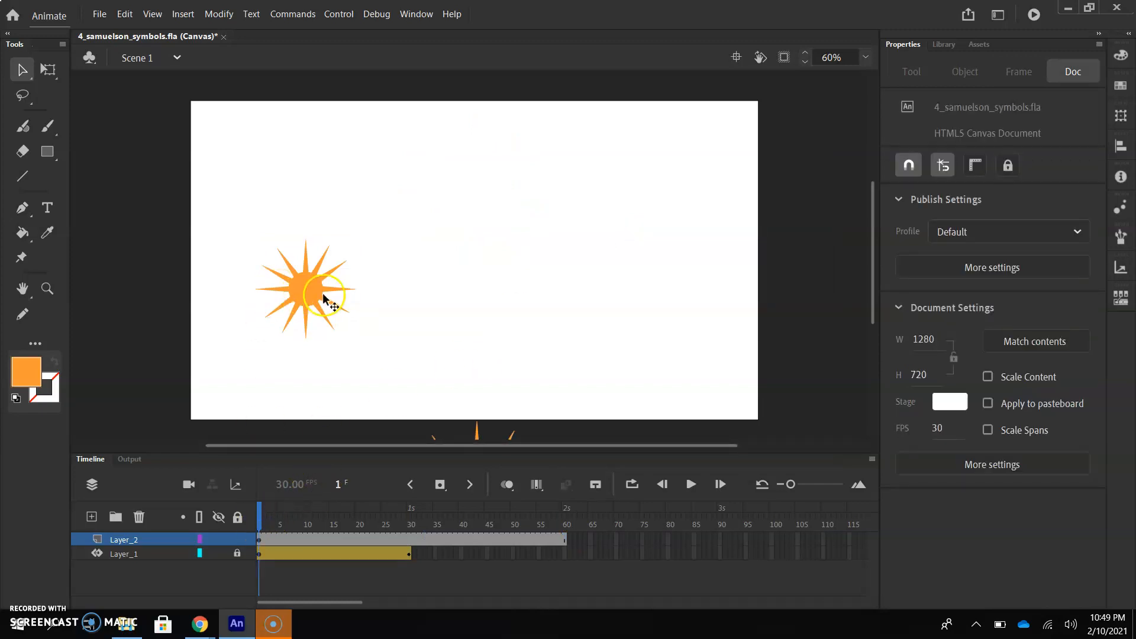
left_click_drag(317, 285, 317, 57)
left_click(275, 425)
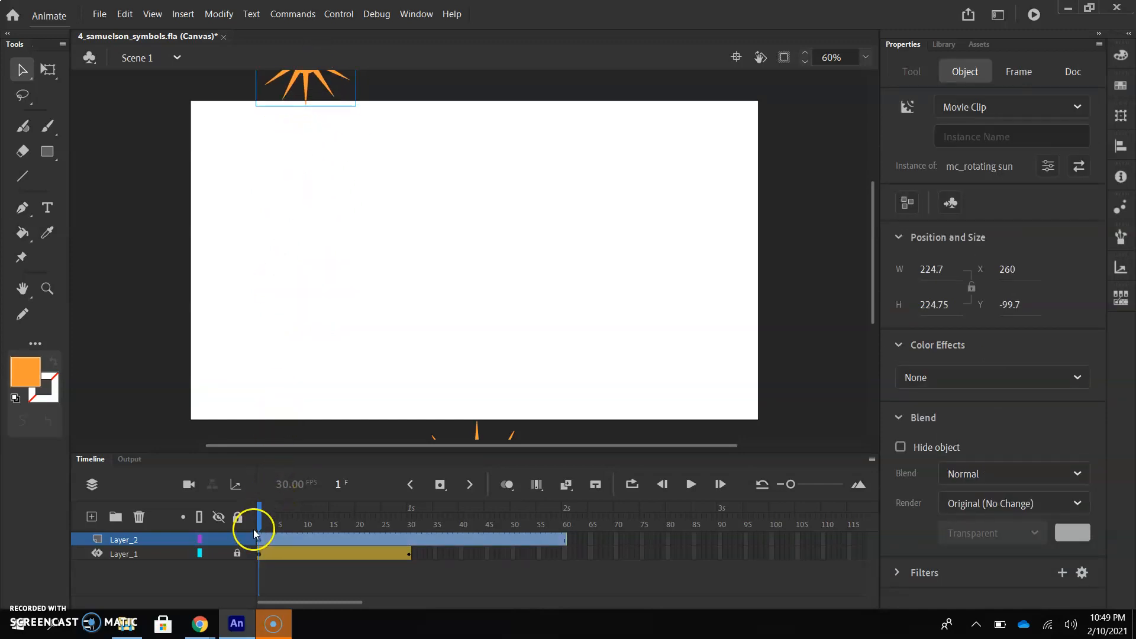
left_click_drag(258, 514, 411, 504)
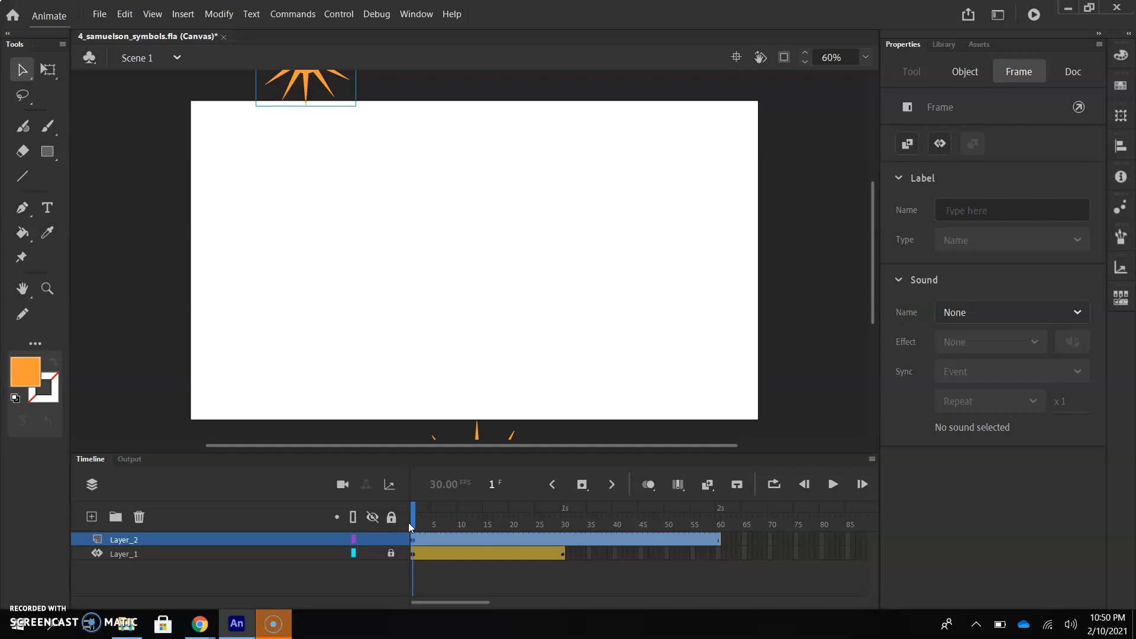
At frame 60, reposition the sun instance onto the stage near its upper-left corner
left_click_drag(412, 525, 566, 522)
left_click(474, 233)
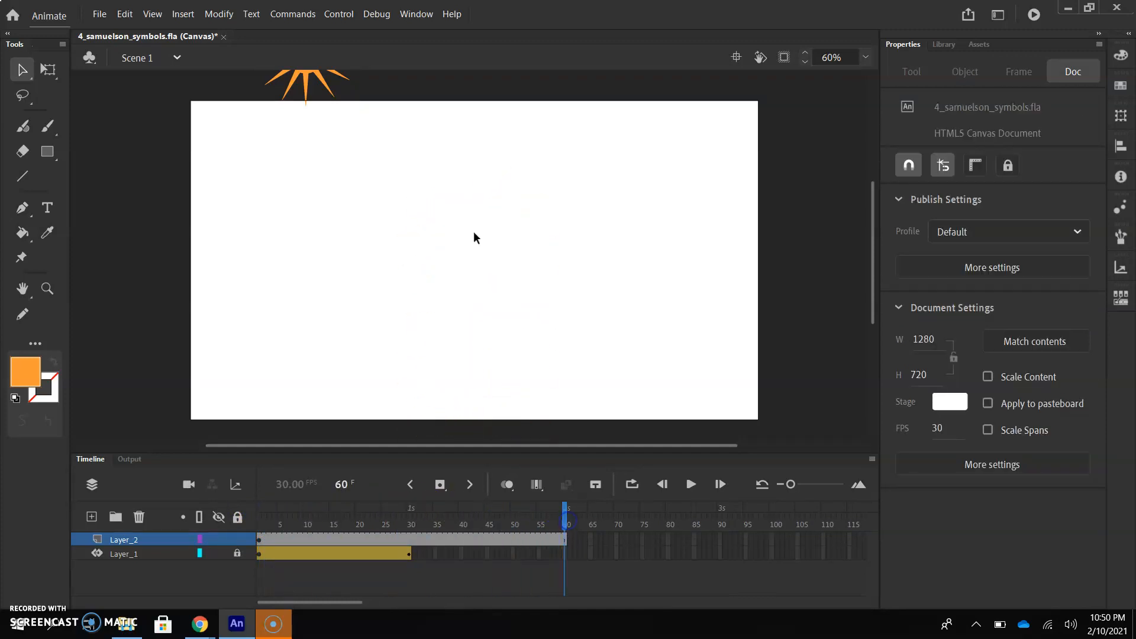
left_click_drag(320, 89, 327, 454)
left_click_drag(567, 515, 495, 523)
key("ctrl+z")
key("ctrl+z")
key("ctrl+z")
left_click(344, 412)
left_click_drag(310, 55, 311, 187)
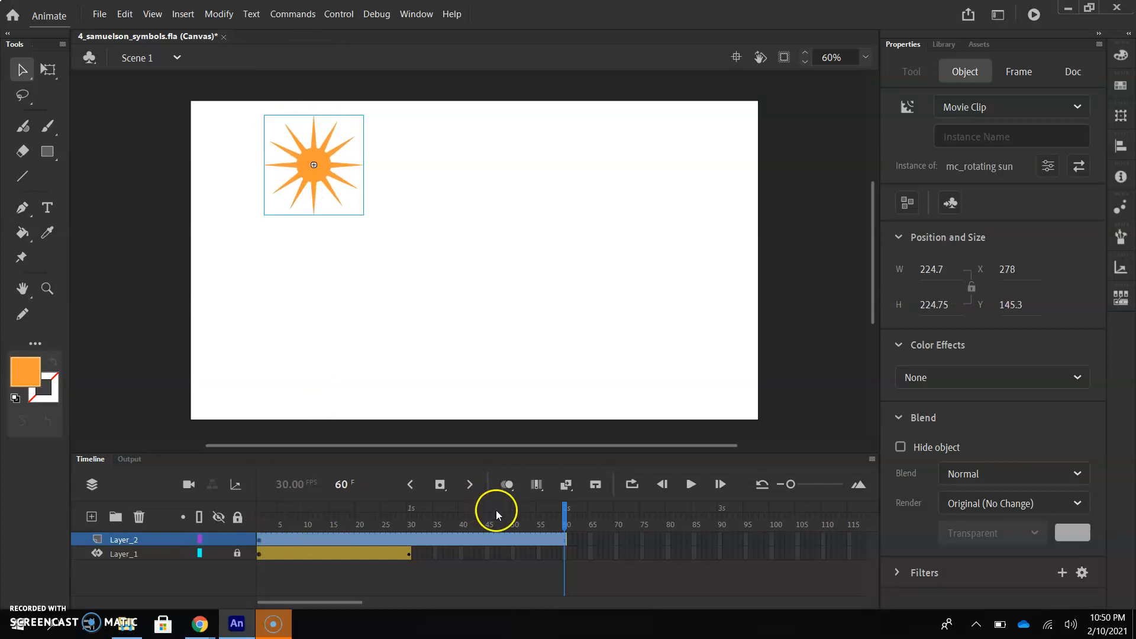
At frame 1, apply a motion tween to the sun instance on Layer_2
left_click_drag(566, 518, 260, 526)
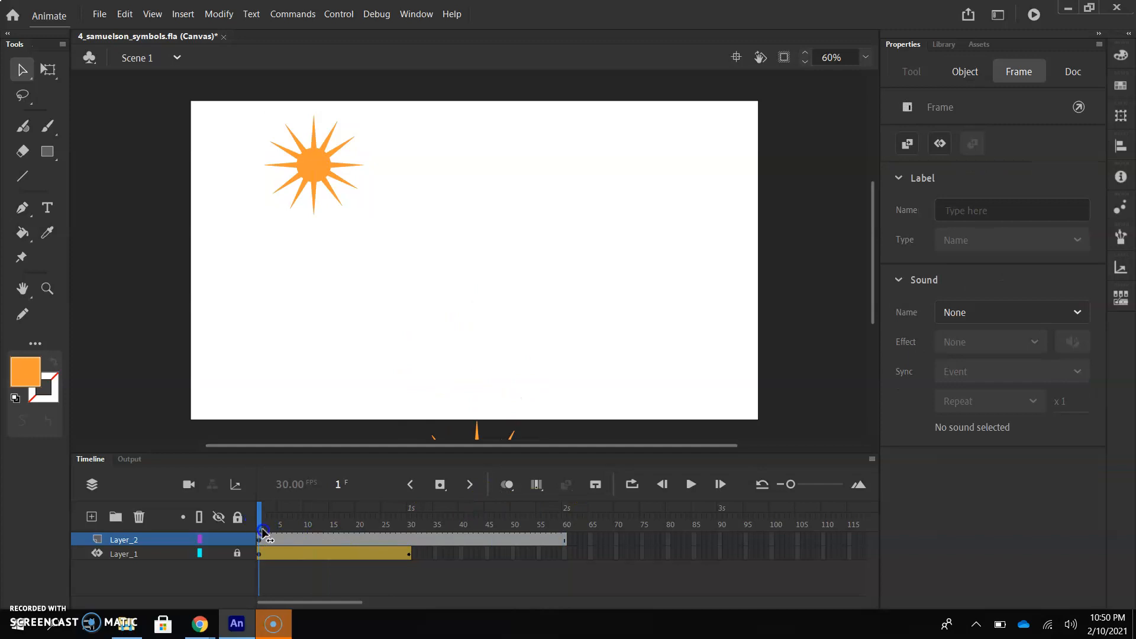
left_click(306, 229)
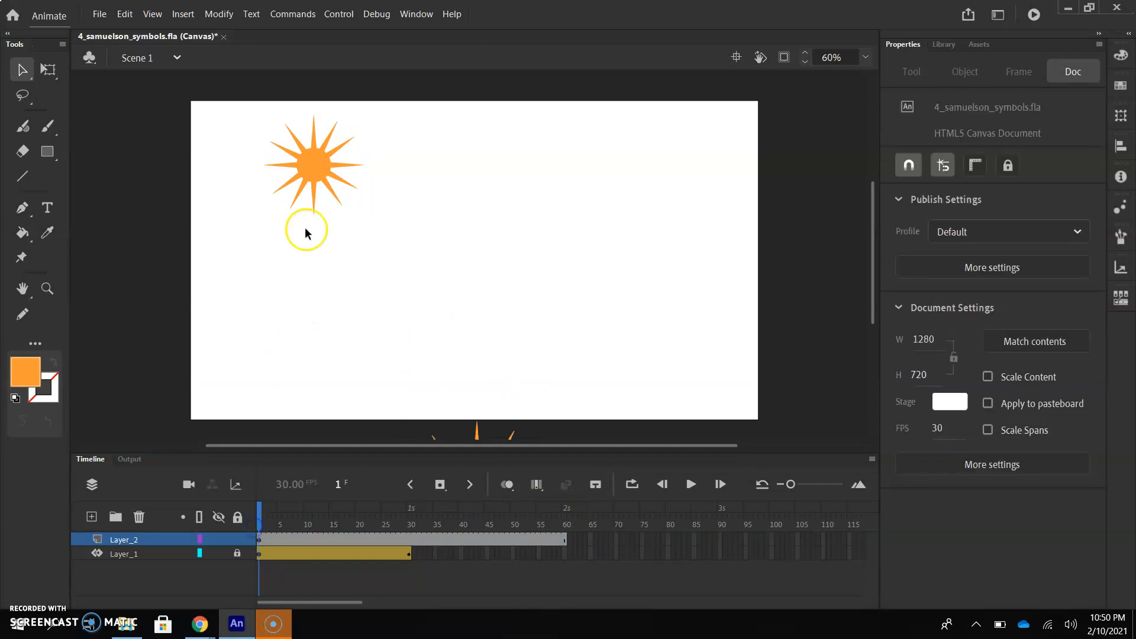
right_click(316, 159)
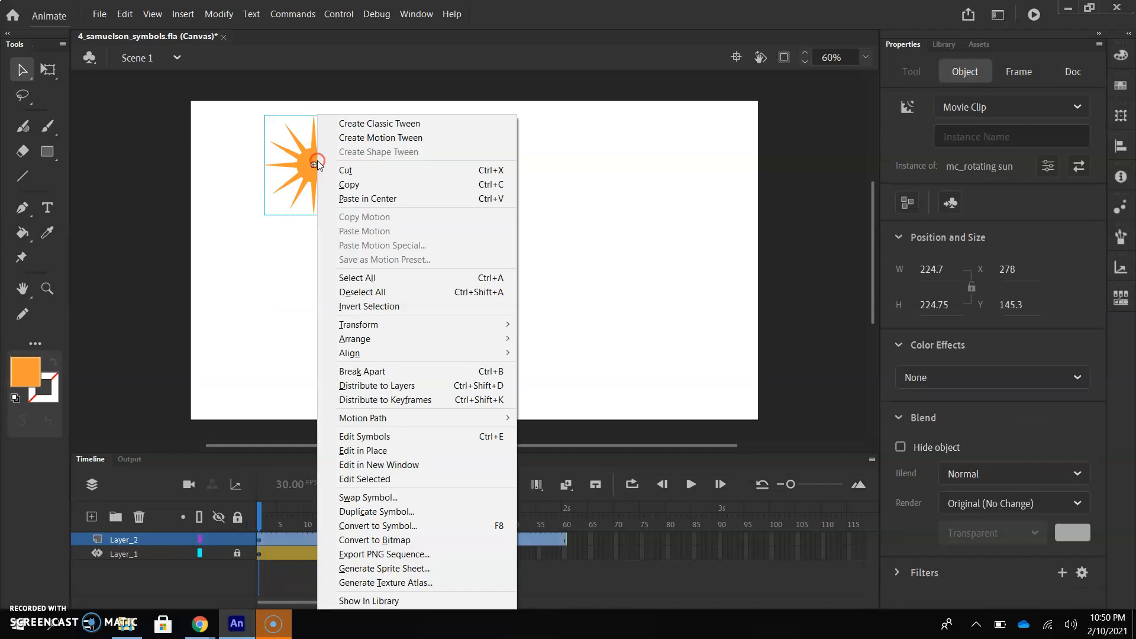
left_click(367, 138)
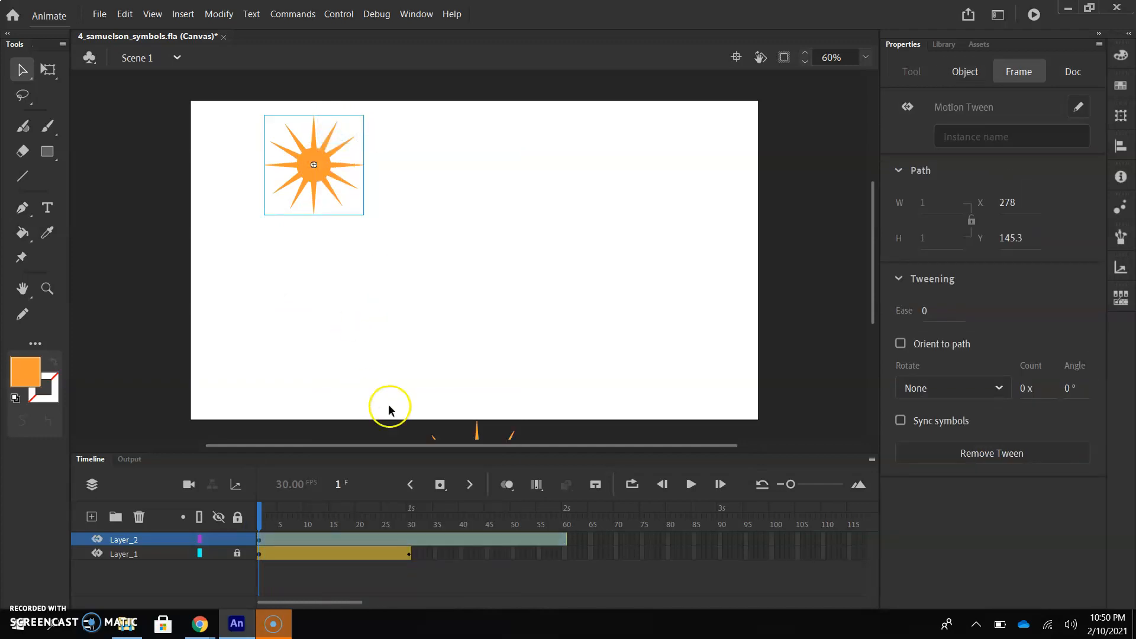
At frame 60, move the sun straight down below the stage's lower edge and preview the tween
left_click(570, 523)
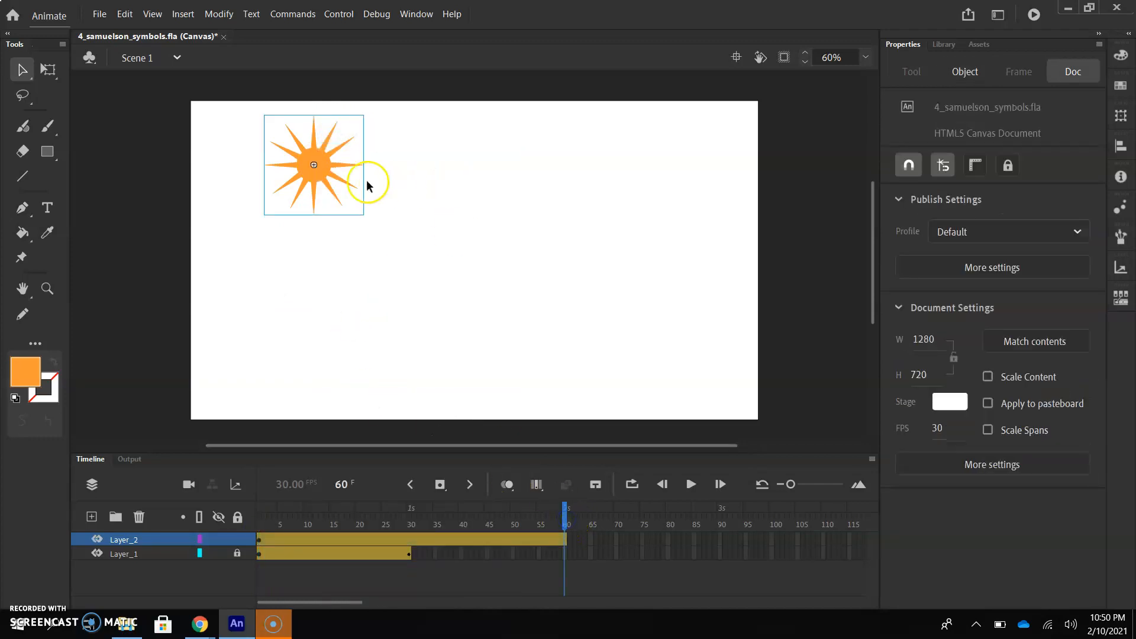
left_click_drag(331, 167, 318, 484)
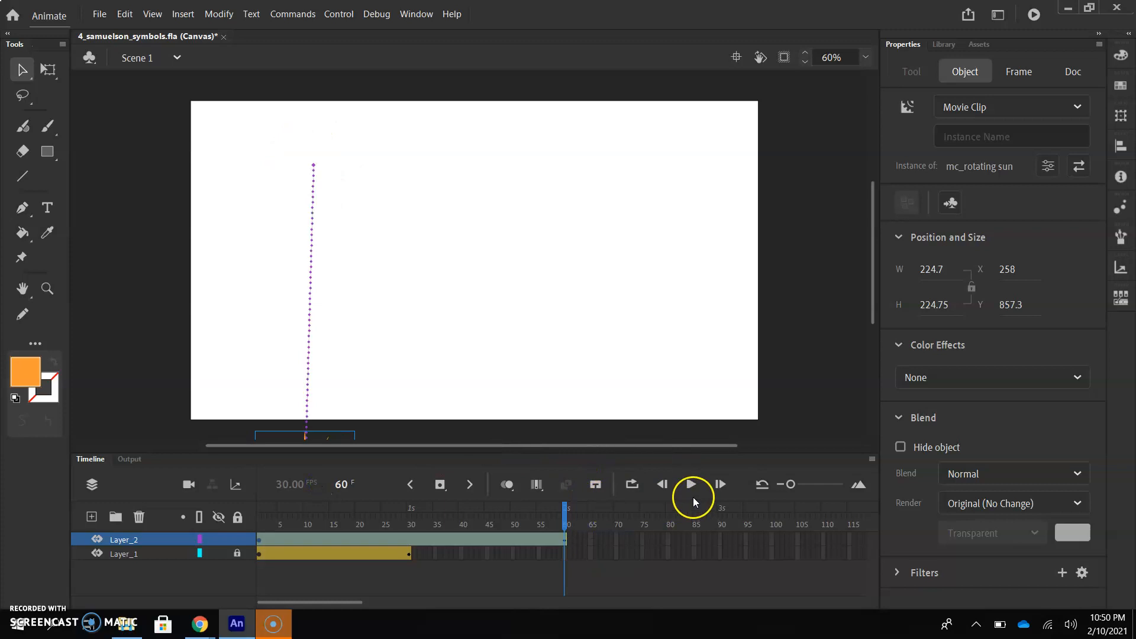
left_click(691, 486)
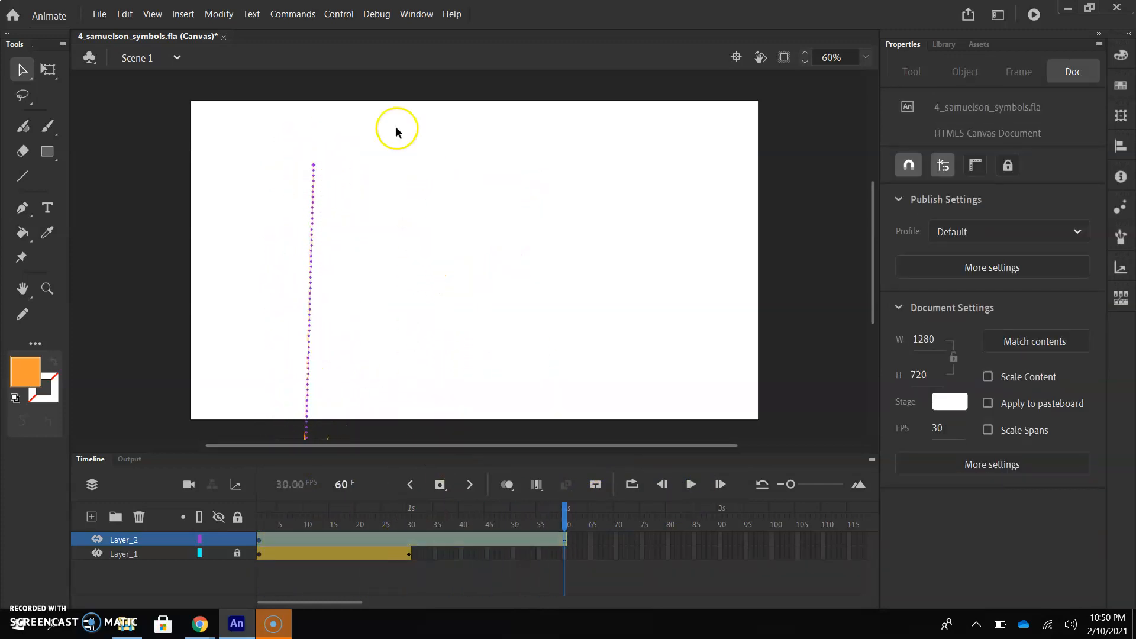
Test the movie in the web browser
left_click(338, 14)
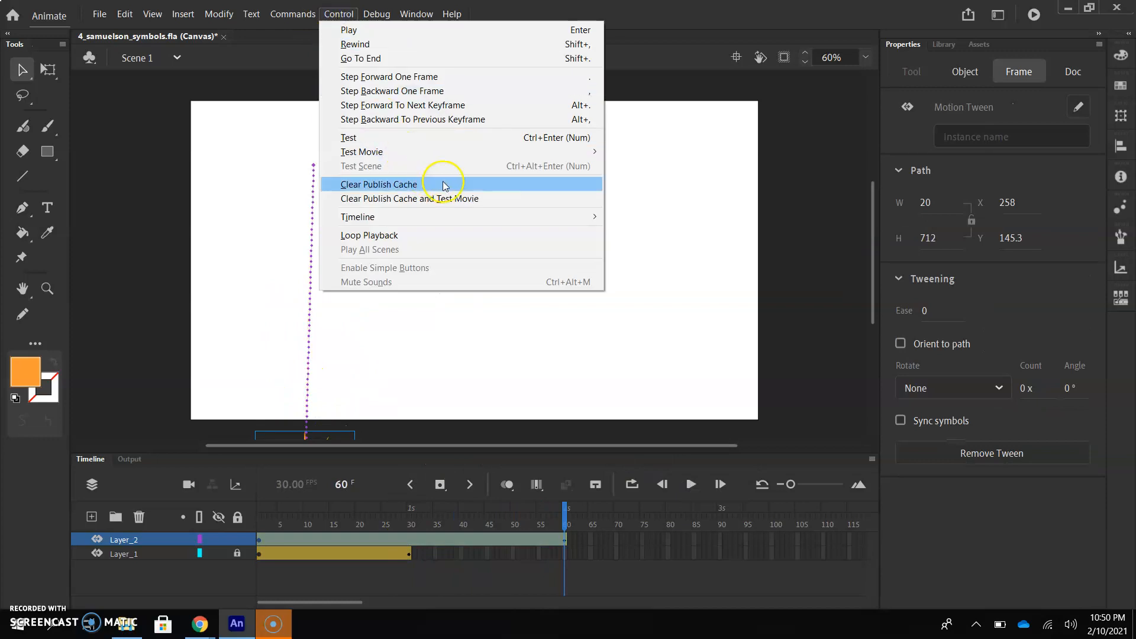
mouse_move(553, 152)
left_click(649, 168)
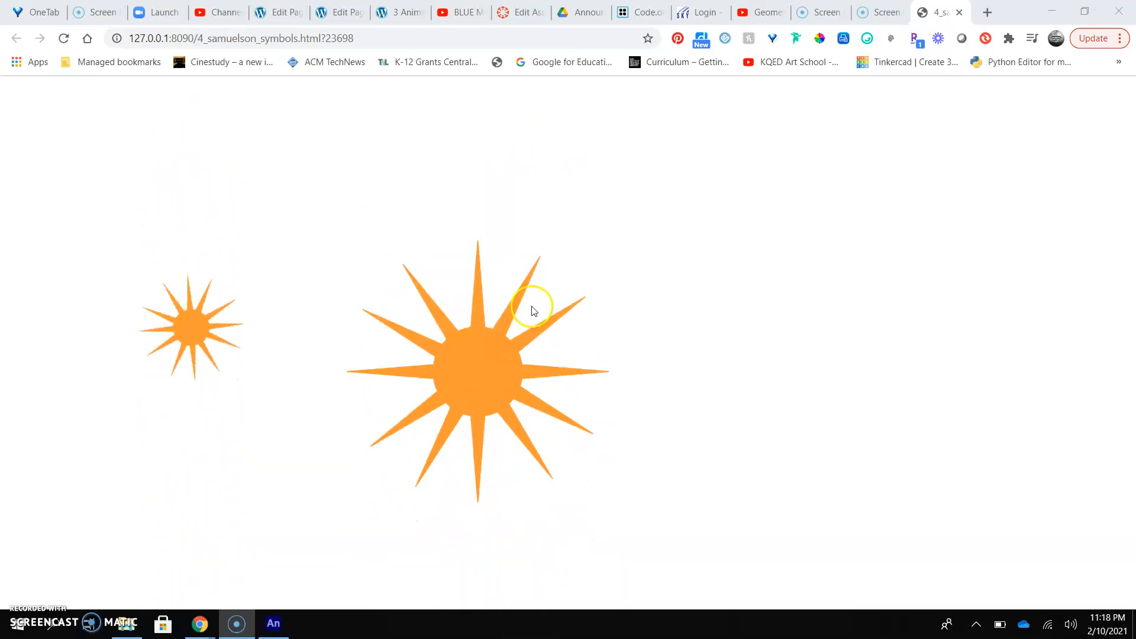
Return to Animate, bring back the Timeline panel, select frame 60 and save the document
left_click(276, 623)
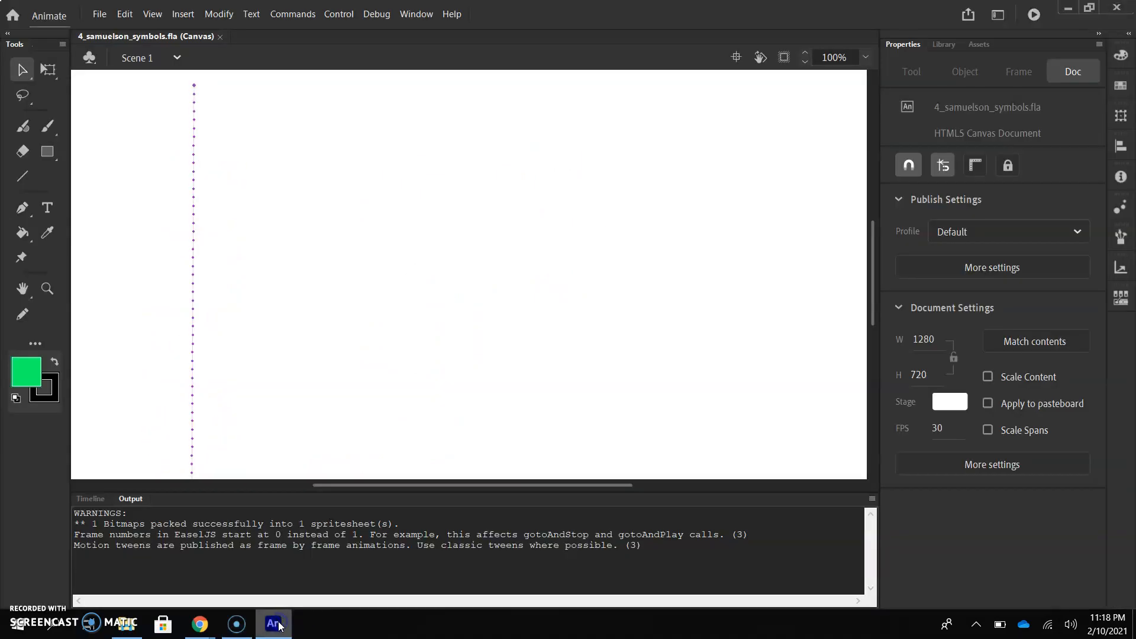
left_click(90, 500)
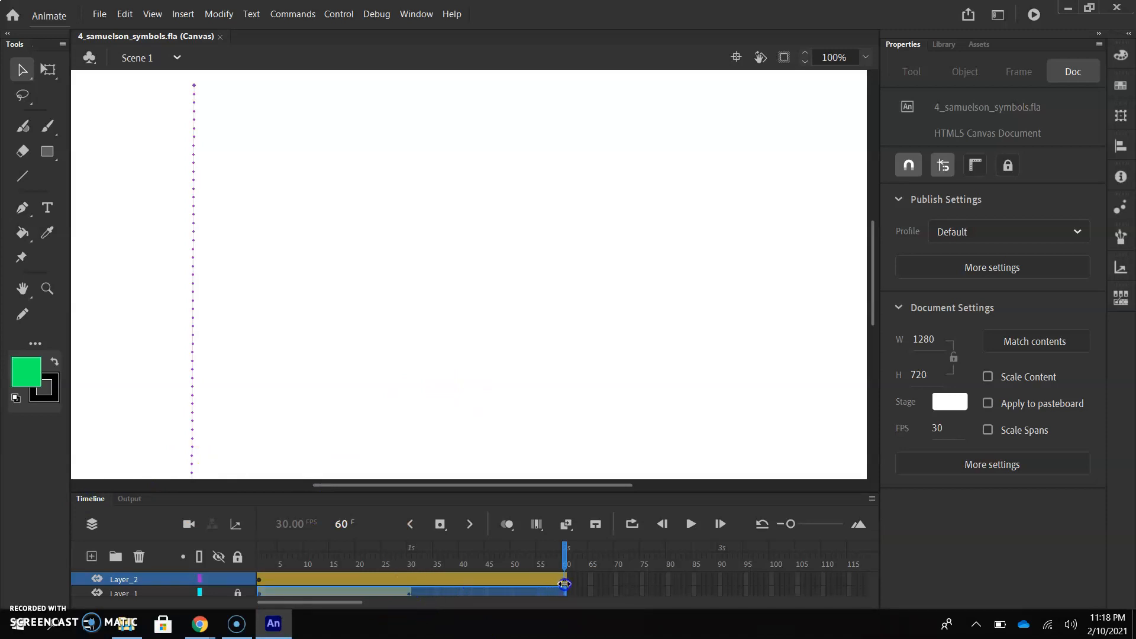
left_click(564, 584)
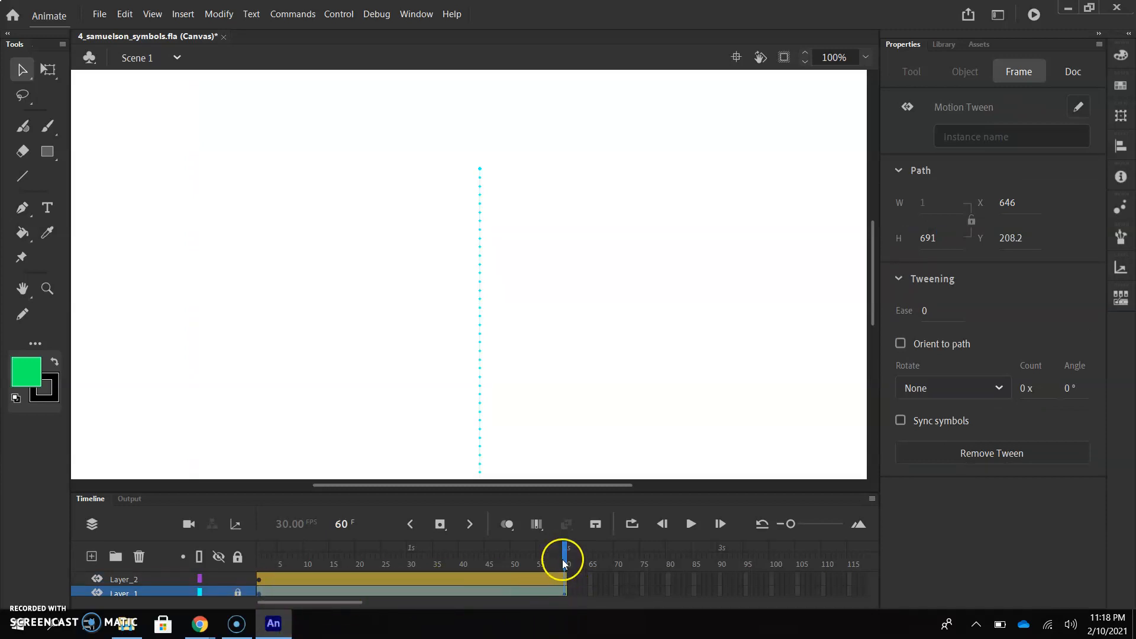
key("ctrl+s")
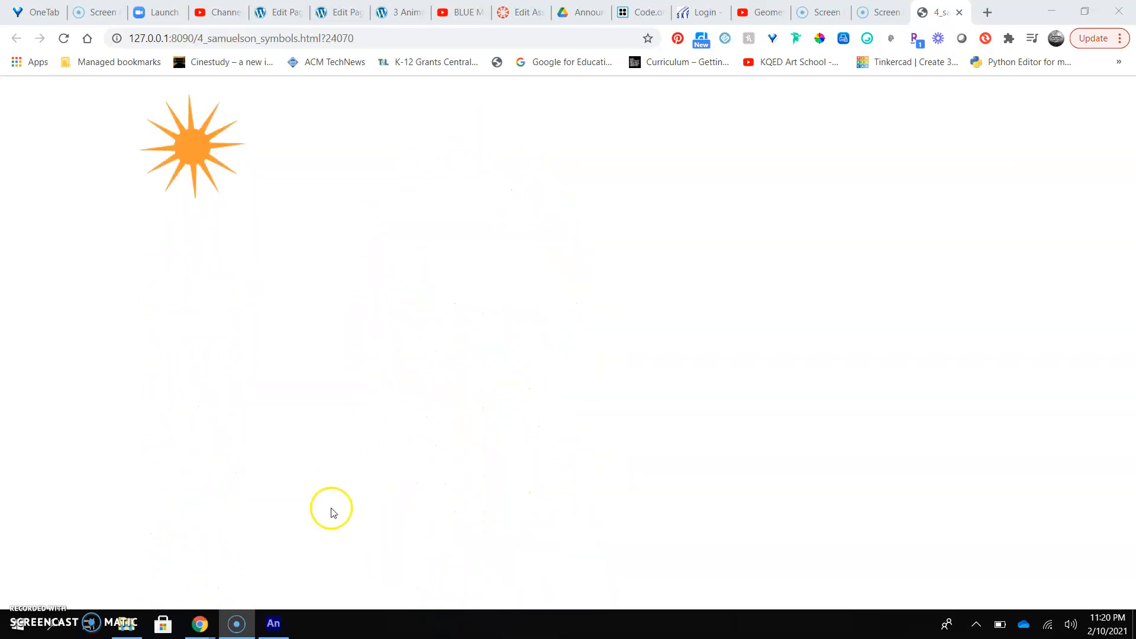
Export the animation as an H.264 High Quality 1080p video named 4_samuelson_symbols into the Animate folder
left_click(282, 629)
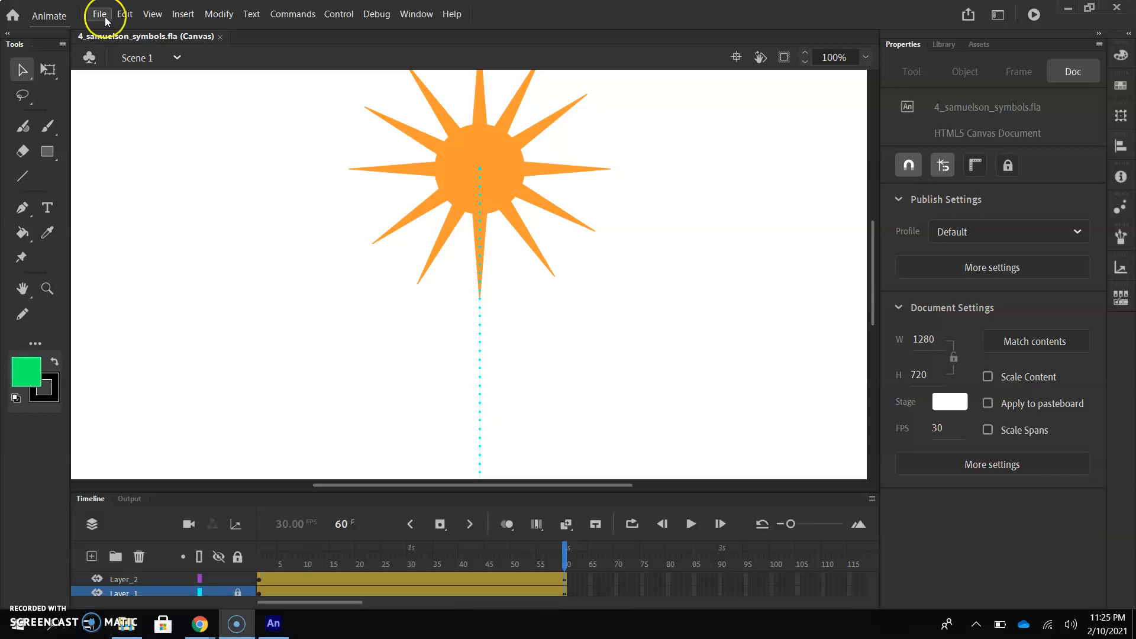
left_click(99, 13)
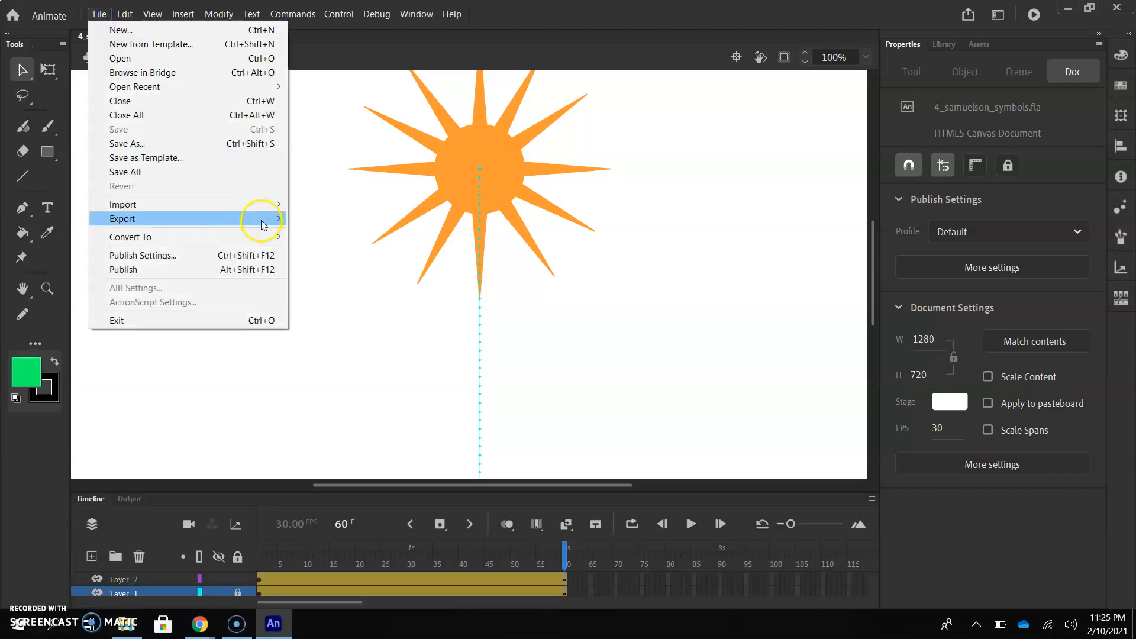
mouse_move(273, 225)
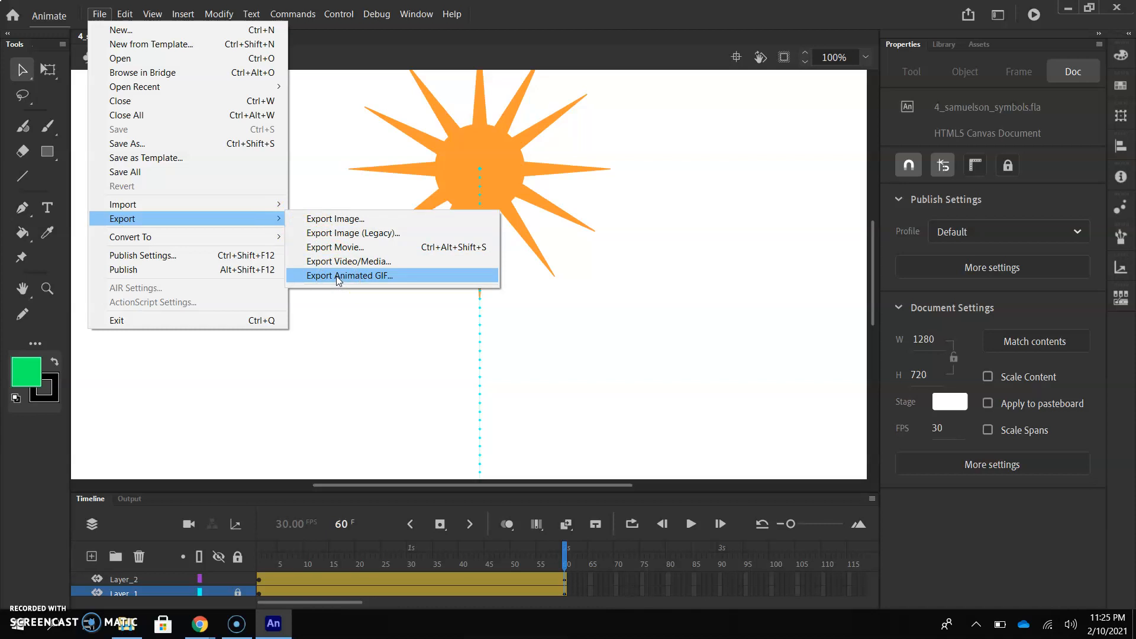
left_click(307, 266)
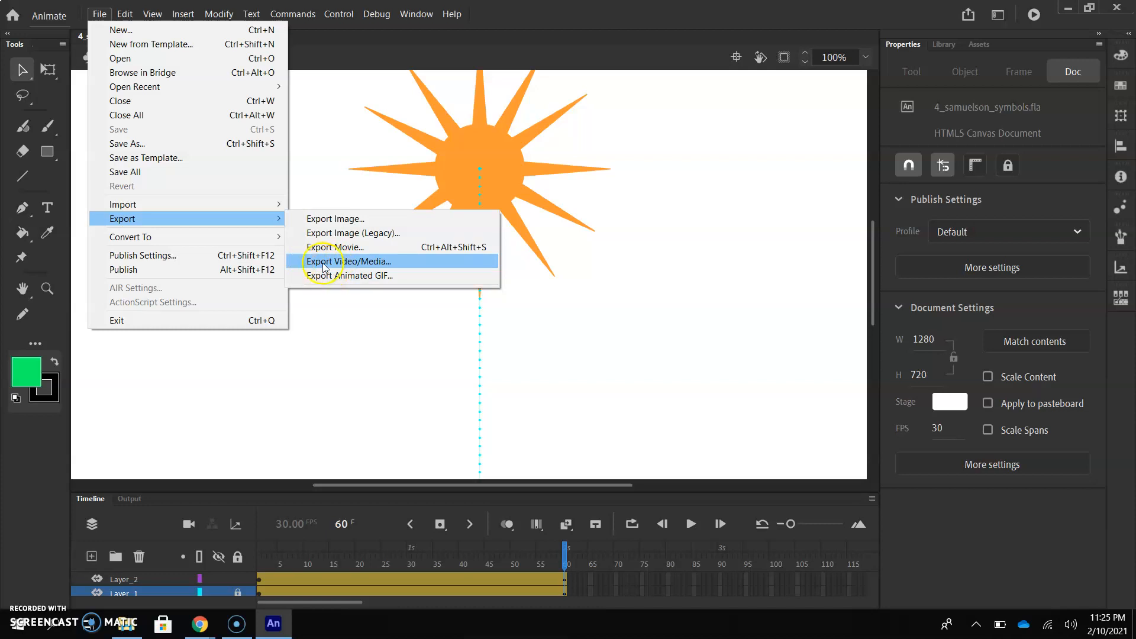
left_click(367, 260)
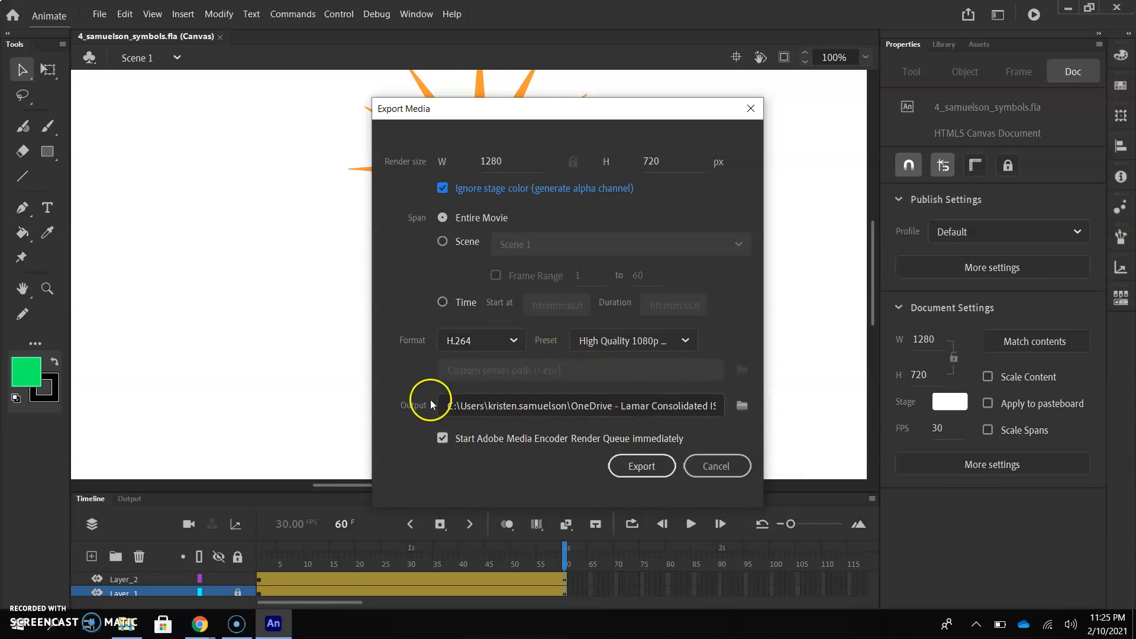
left_click(739, 407)
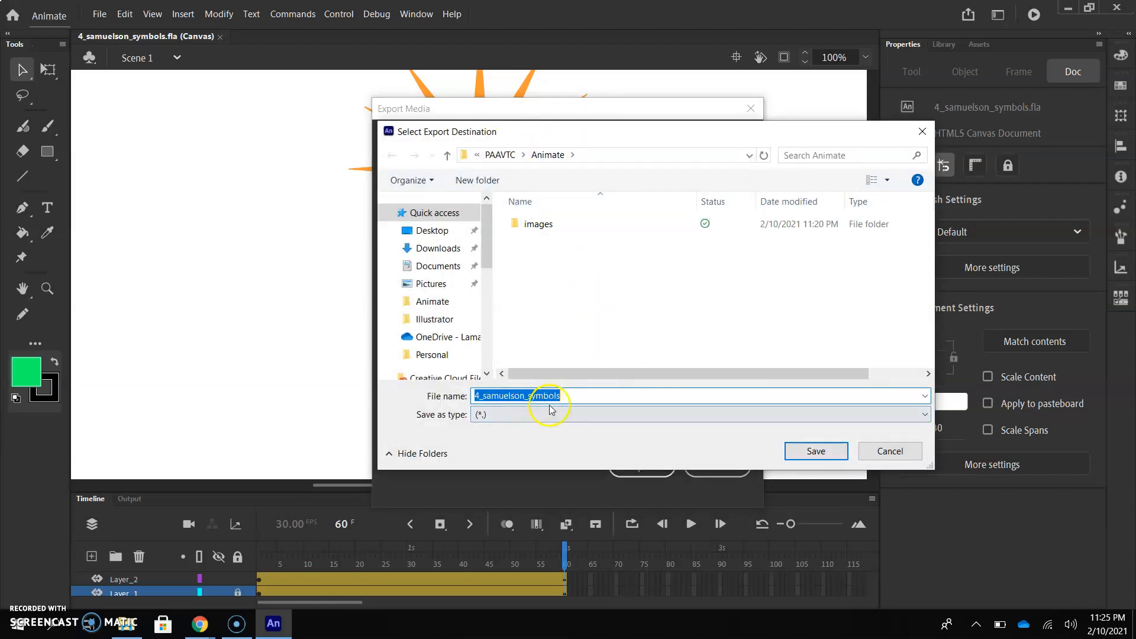
left_click(805, 452)
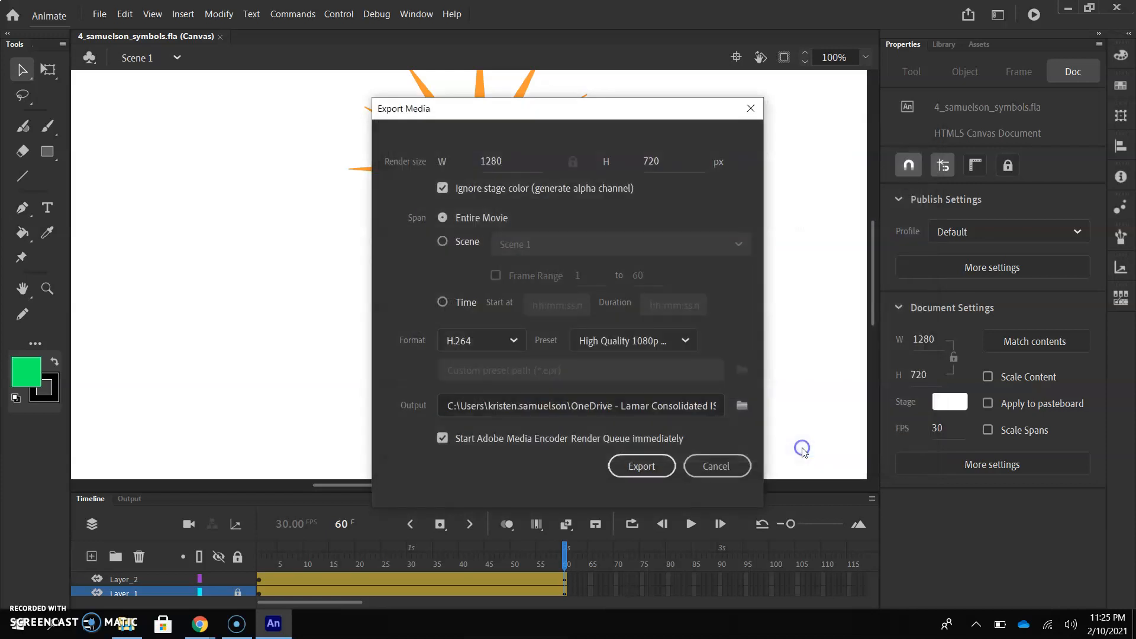
left_click(649, 477)
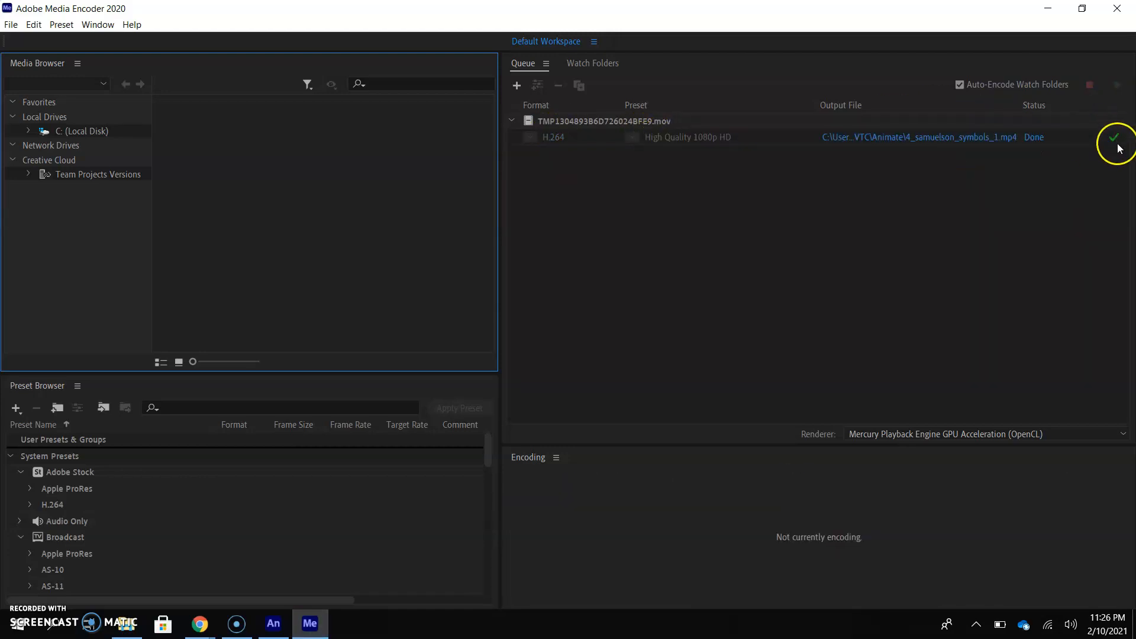
Open the exported 4_samuelson_symbols_1.mp4 from the Animate folder and play it in VLC
left_click(129, 628)
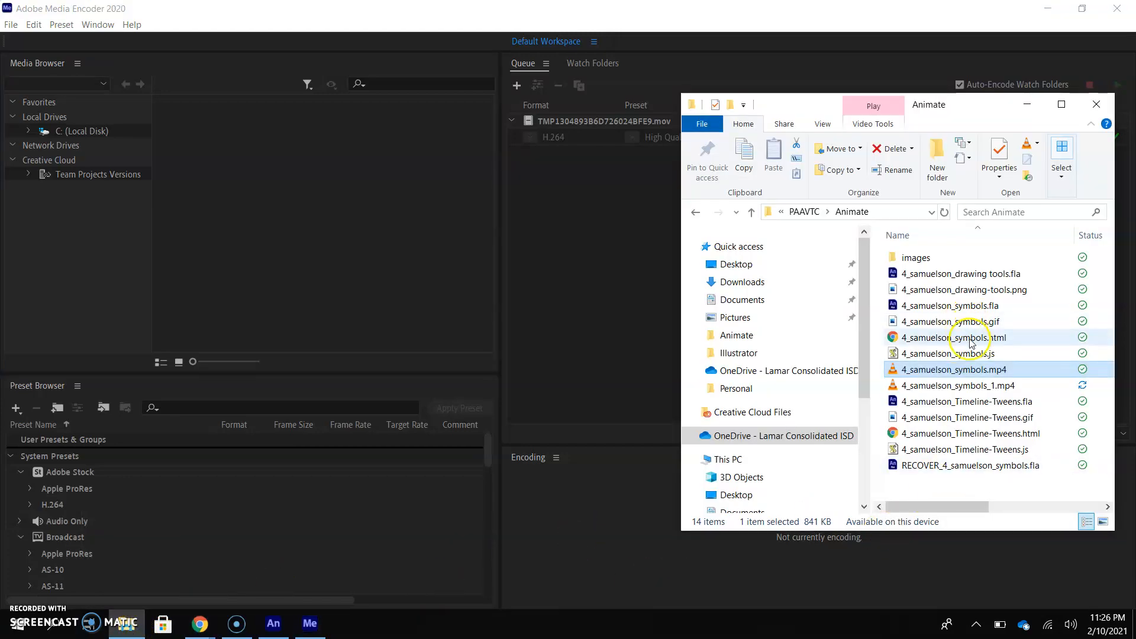
mouse_move(985, 388)
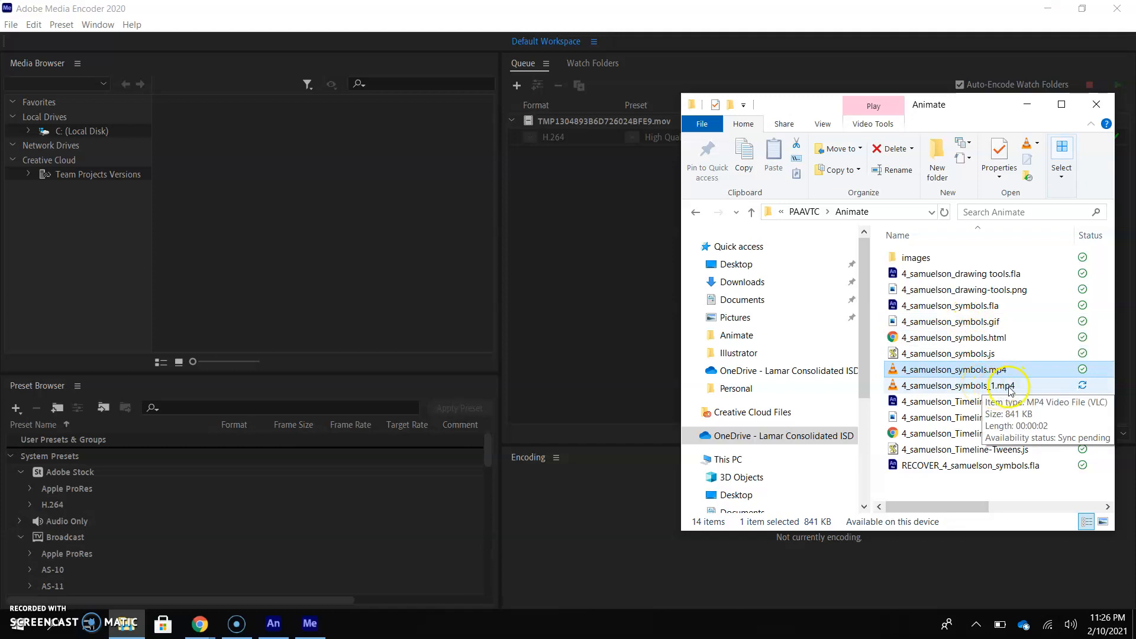
double_click(1010, 389)
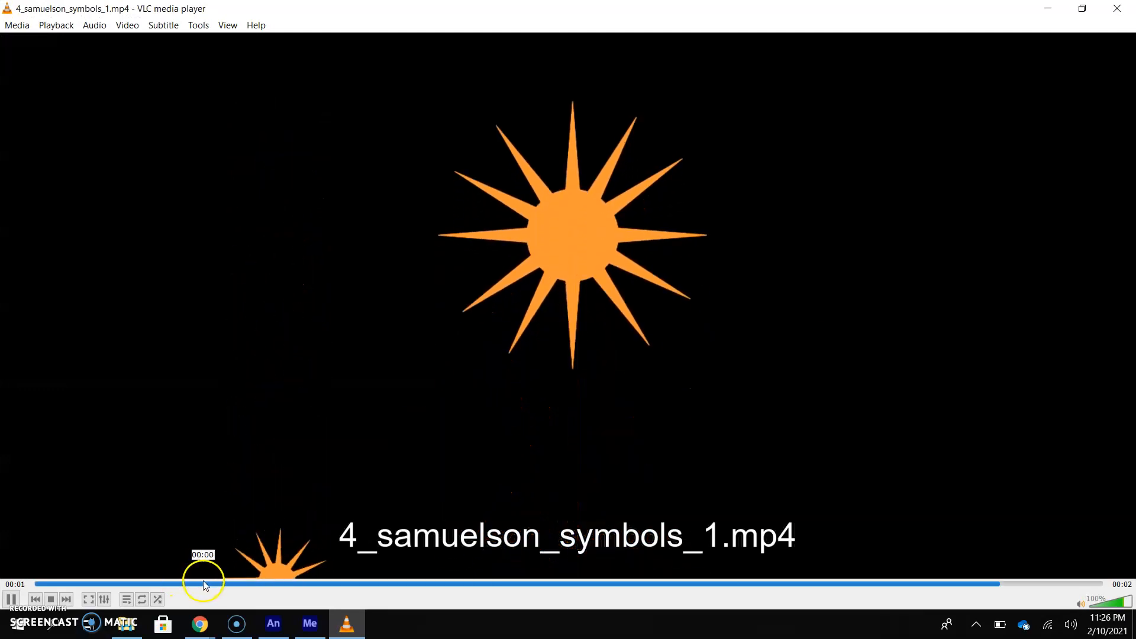
left_click(12, 599)
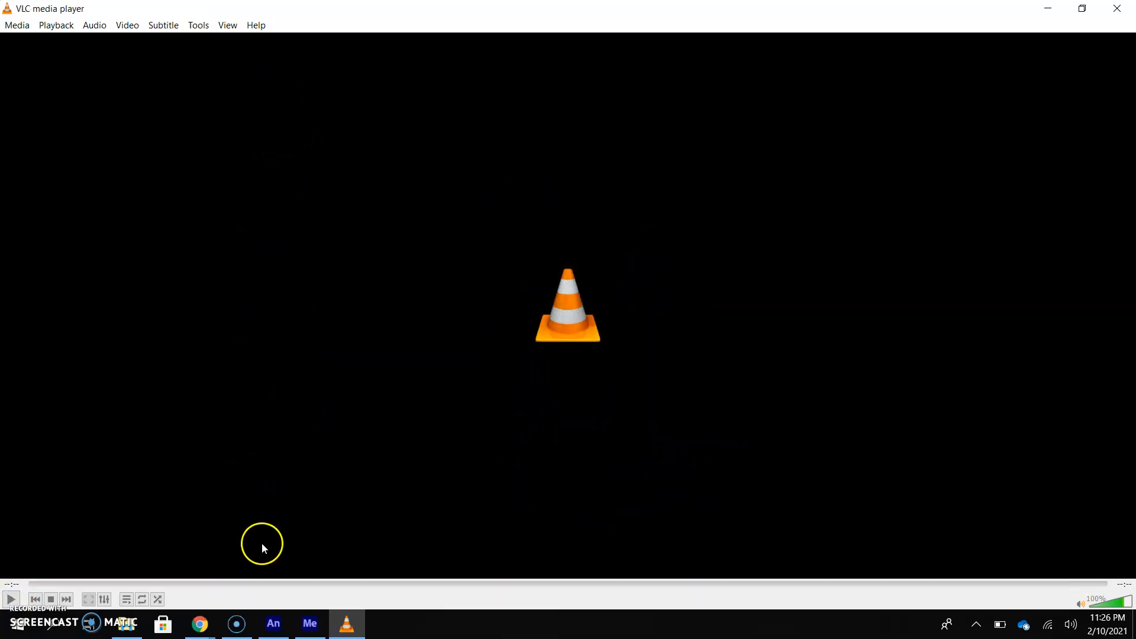
left_click(11, 599)
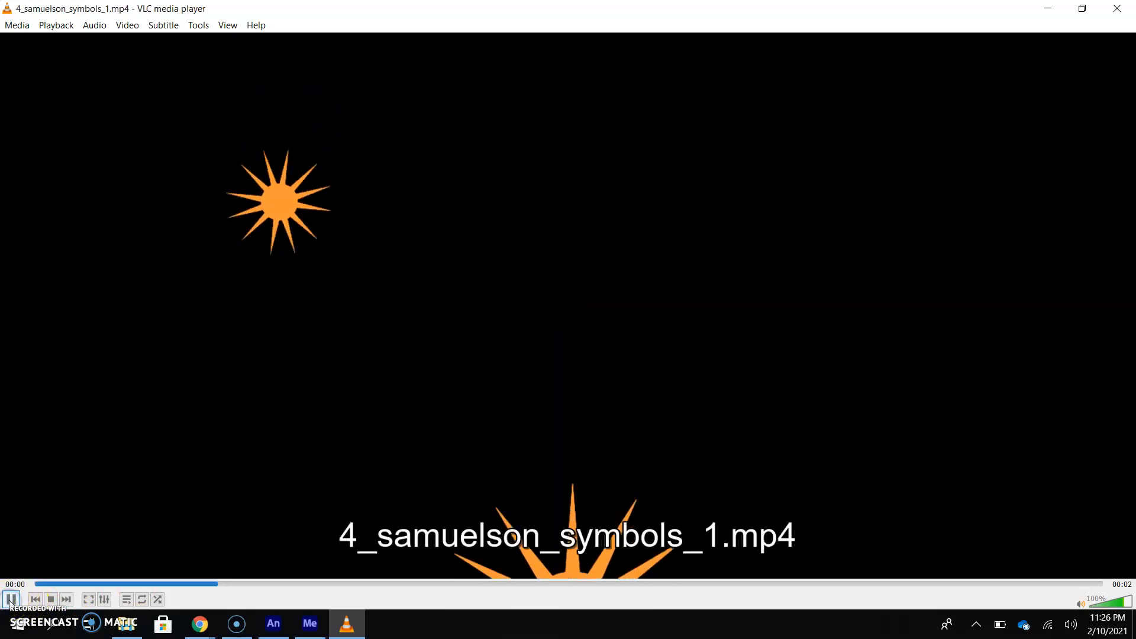